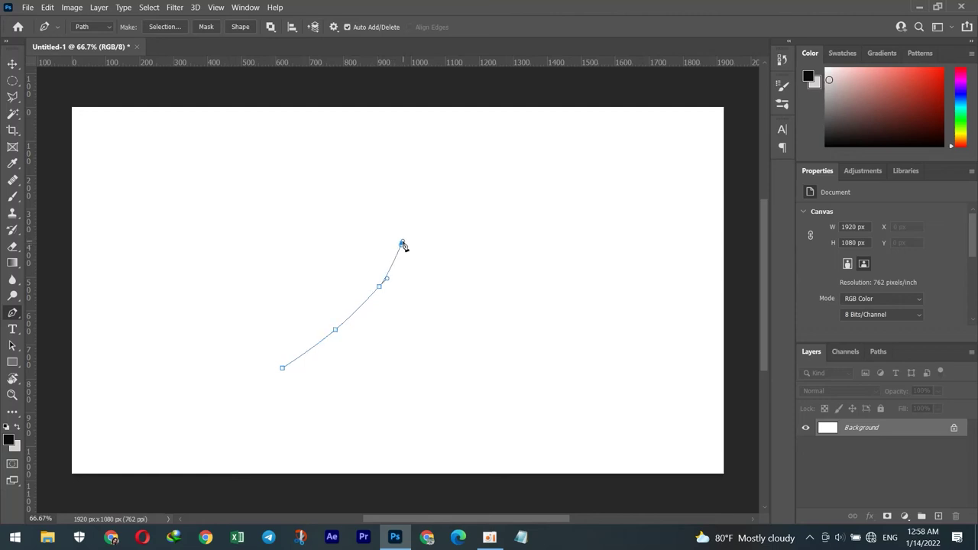
- Start the pepper path, curving it across the top and down the right side
{"action": "key", "text": "ctrl+z"}
{"action": "left_click", "coordinate": [408, 248]}
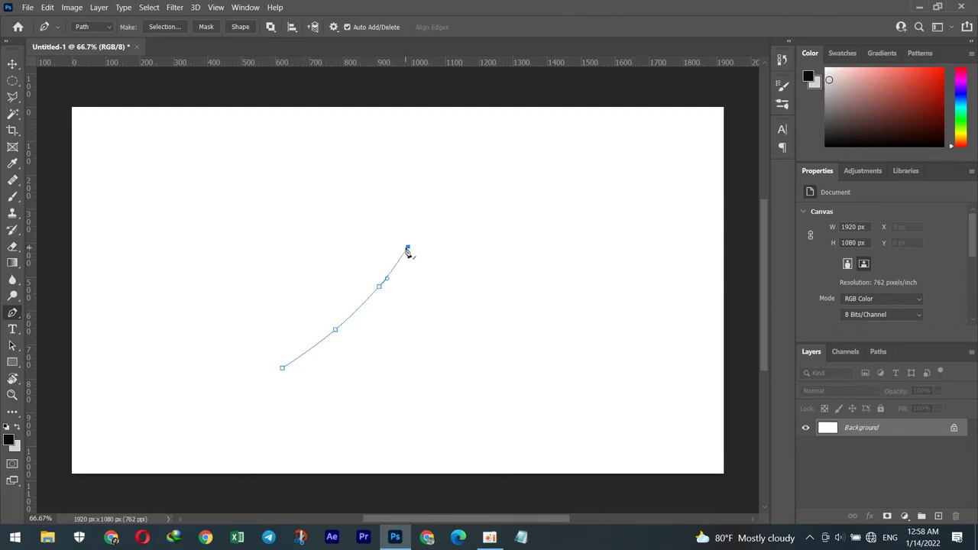
{"action": "left_click", "coordinate": [429, 208]}
{"action": "left_click_drag", "start_coordinate": [468, 200], "coordinate": [474, 207]}
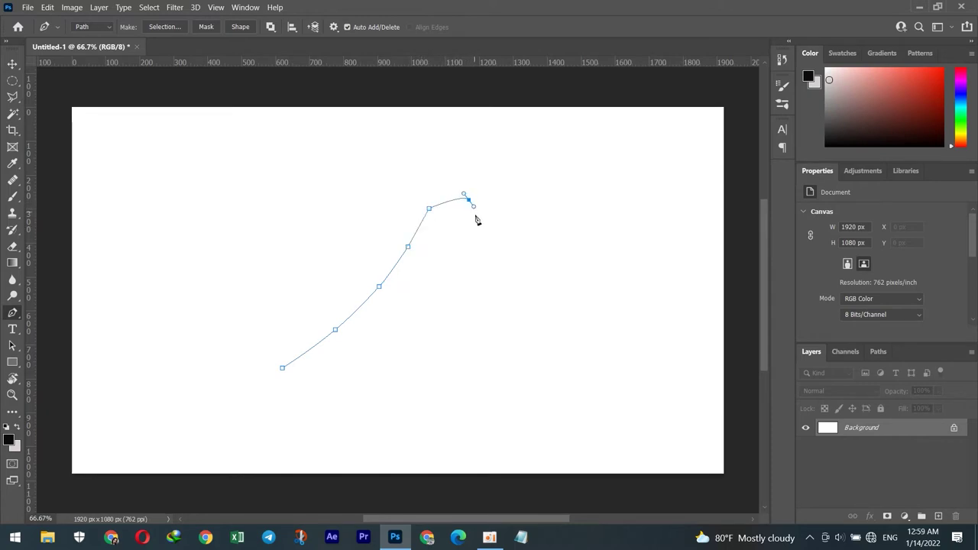
{"action": "left_click_drag", "start_coordinate": [482, 244], "coordinate": [482, 252]}
{"action": "left_click_drag", "start_coordinate": [453, 321], "coordinate": [448, 331]}
{"action": "left_click_drag", "start_coordinate": [482, 245], "coordinate": [474, 246]}
{"action": "left_click_drag", "start_coordinate": [452, 321], "coordinate": [446, 319]}
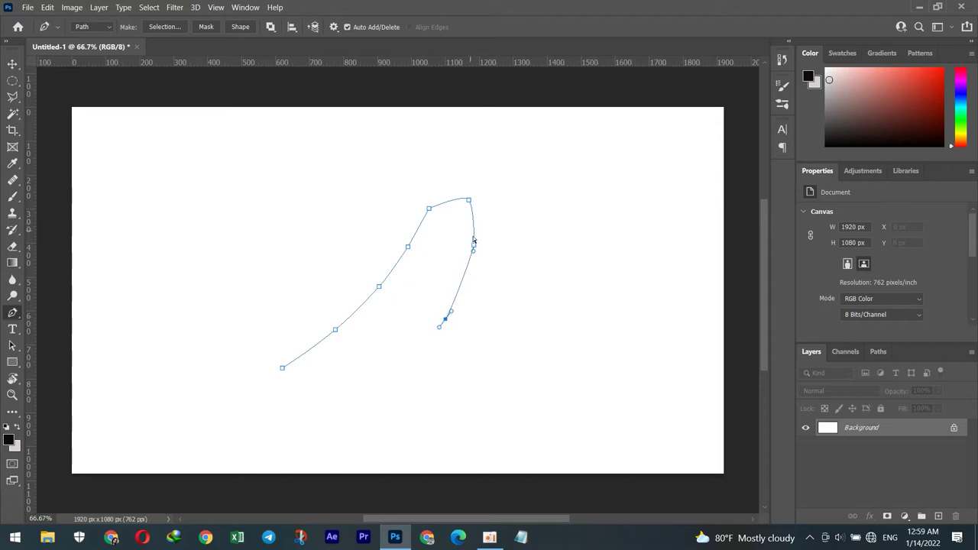
{"action": "left_click", "coordinate": [479, 222]}
{"action": "left_click", "coordinate": [463, 285]}
{"action": "left_click", "coordinate": [446, 319]}
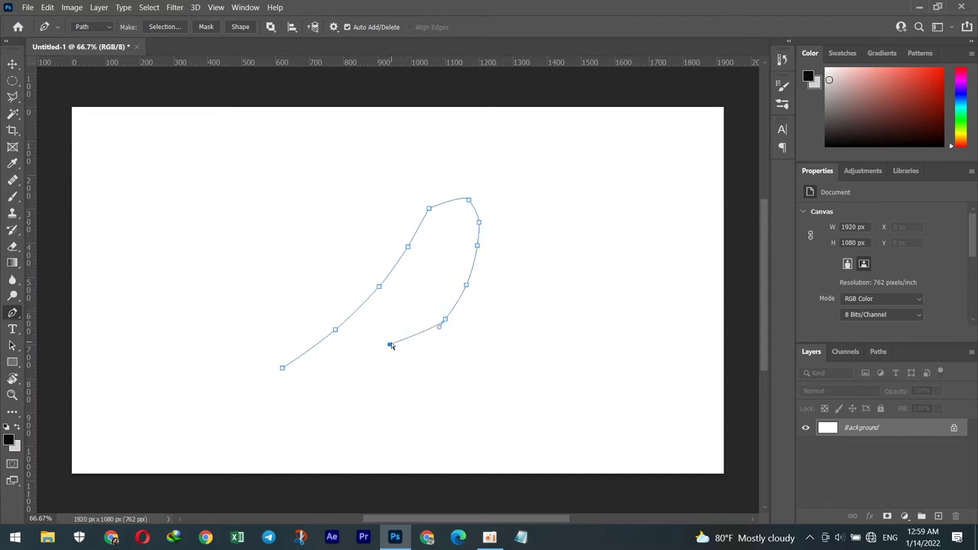
- Trace the pepper's underside to the left tip and close the path at its start
{"action": "left_click", "coordinate": [384, 370]}
{"action": "left_click", "coordinate": [420, 346]}
{"action": "left_click", "coordinate": [384, 371]}
{"action": "left_click", "coordinate": [329, 386]}
{"action": "left_click", "coordinate": [355, 380]}
{"action": "left_click_drag", "start_coordinate": [329, 385], "coordinate": [316, 390]}
{"action": "left_click", "coordinate": [286, 386]}
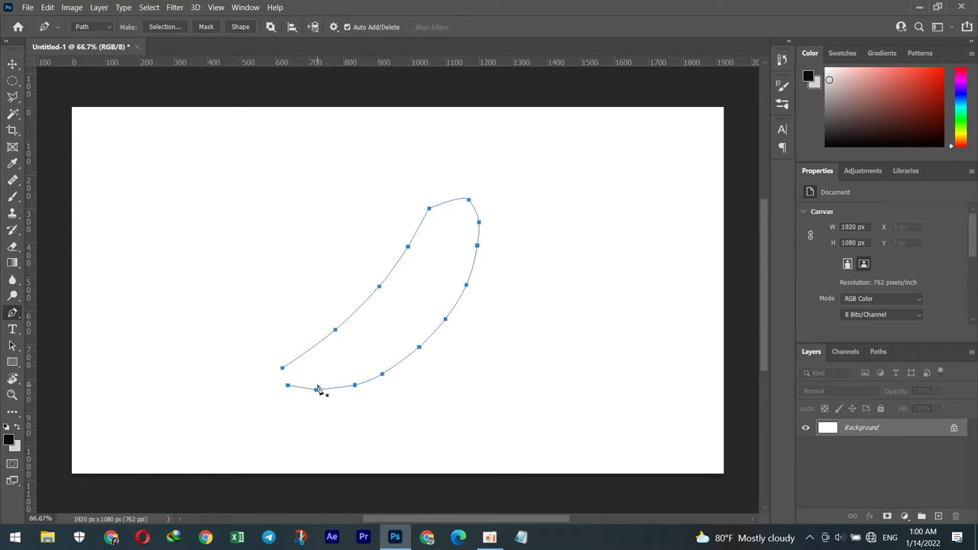
{"action": "left_click", "coordinate": [303, 388]}
{"action": "left_click_drag", "start_coordinate": [287, 386], "coordinate": [290, 388]}
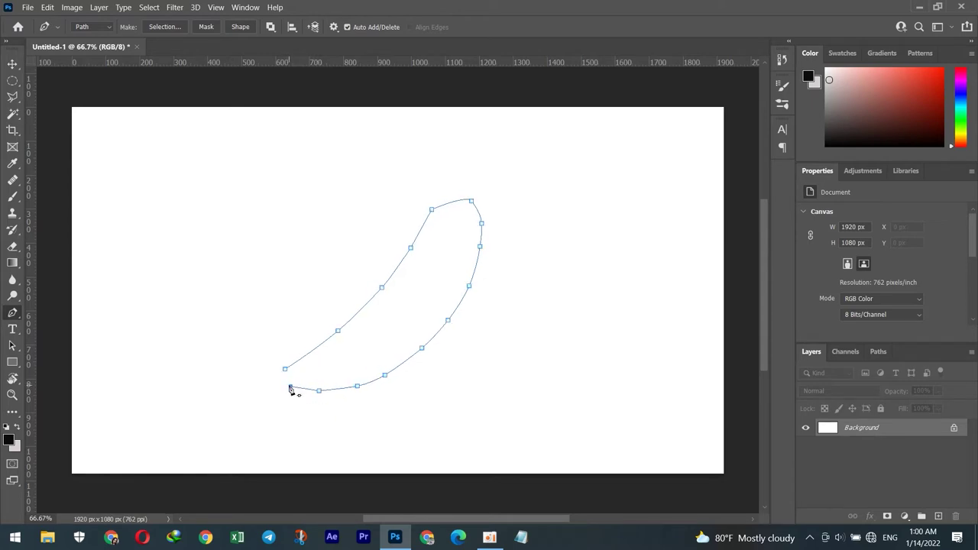
{"action": "left_click", "coordinate": [289, 386]}
{"action": "left_click", "coordinate": [283, 370]}
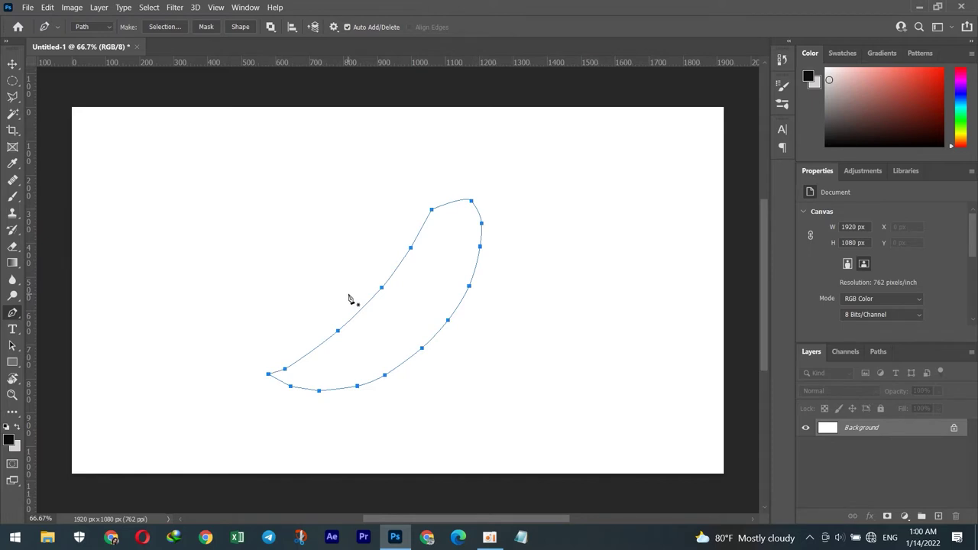
- Smooth the upper-left edge with extra points and convert the closed path to a selection
{"action": "left_click_drag", "start_coordinate": [339, 334], "coordinate": [344, 339]}
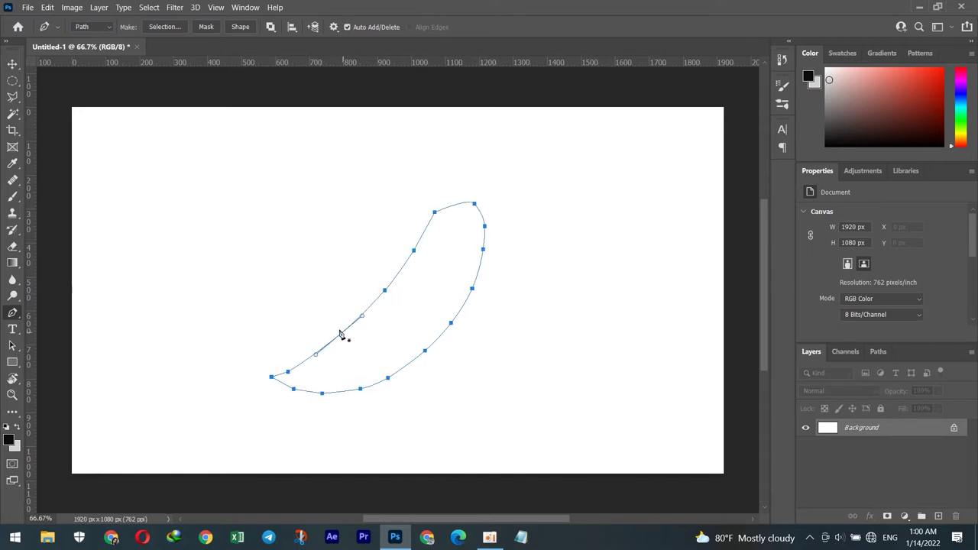
{"action": "left_click", "coordinate": [368, 312]}
{"action": "left_click_drag", "start_coordinate": [384, 293], "coordinate": [345, 337]}
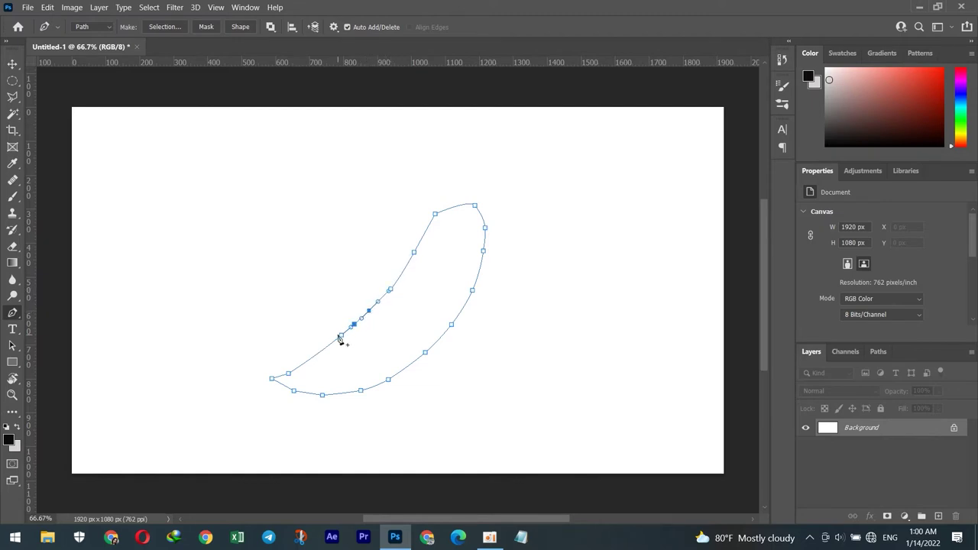
{"action": "left_click", "coordinate": [372, 312]}
{"action": "left_click", "coordinate": [391, 291]}
{"action": "left_click", "coordinate": [346, 340]}
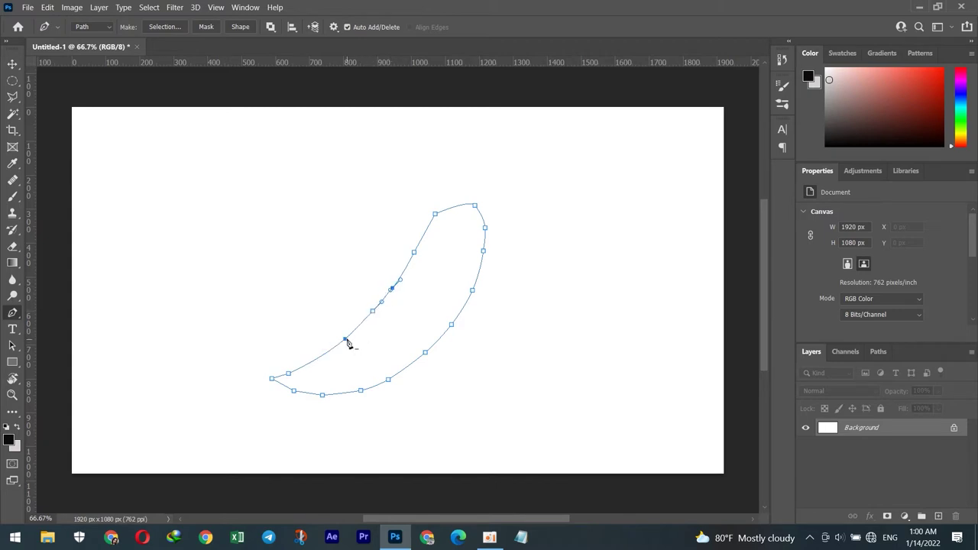
{"action": "left_click", "coordinate": [350, 334]}
{"action": "left_click_drag", "start_coordinate": [352, 338], "coordinate": [362, 326]}
{"action": "left_click", "coordinate": [429, 224]}
{"action": "scroll", "coordinate": [428, 241], "scroll_direction": "up", "scroll_amount": 1}
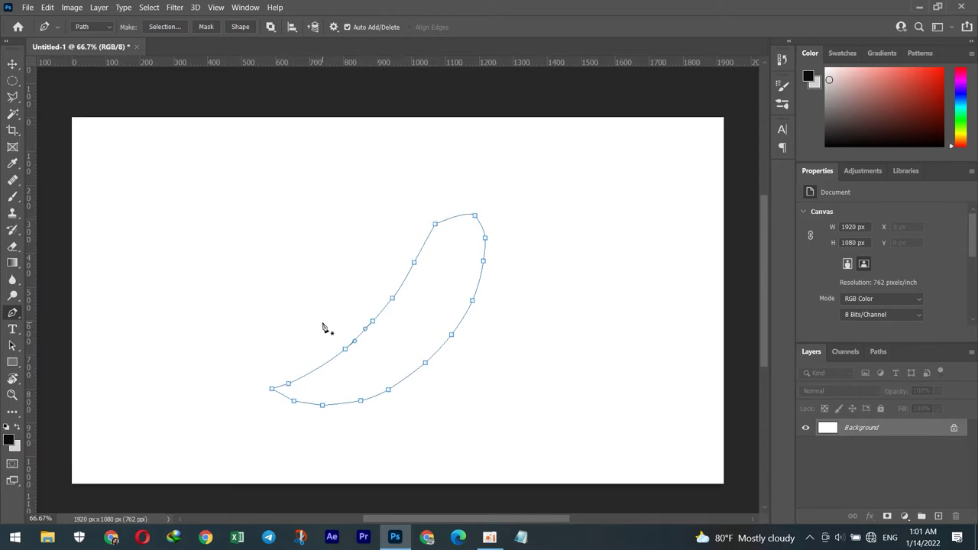
{"action": "key", "text": "ctrl+Return"}
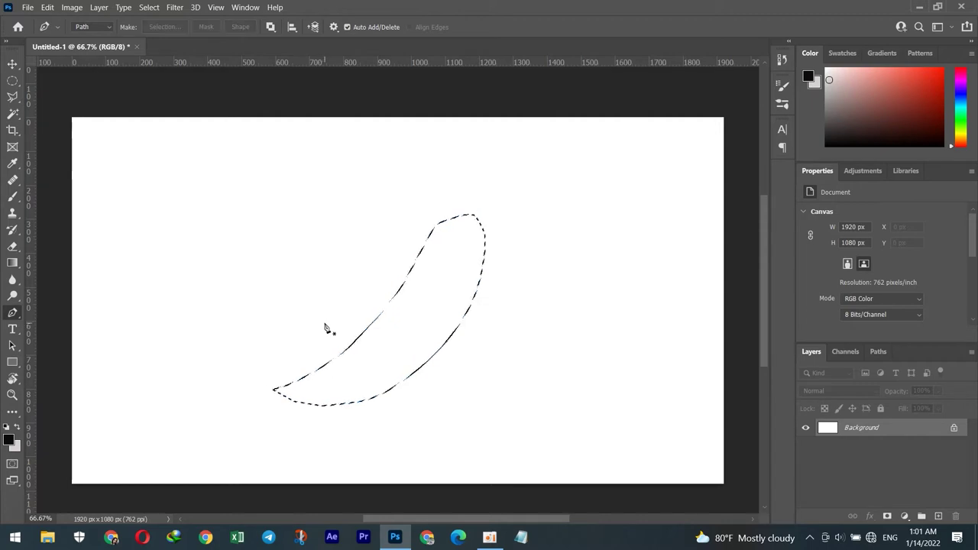
- Fill the pepper selection with dark red on a new Layer 1, then deselect
{"action": "left_click", "coordinate": [940, 517]}
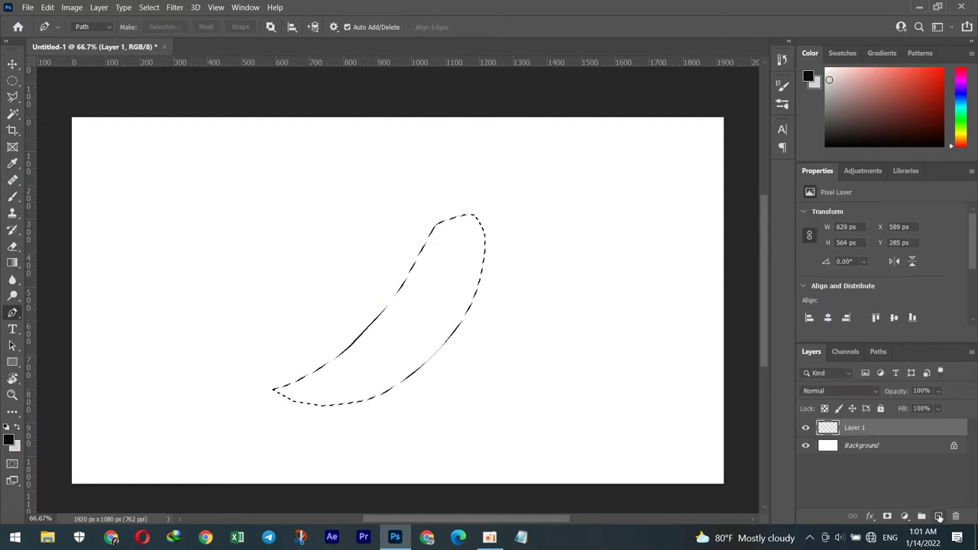
{"action": "left_click", "coordinate": [15, 447]}
{"action": "left_click", "coordinate": [543, 221]}
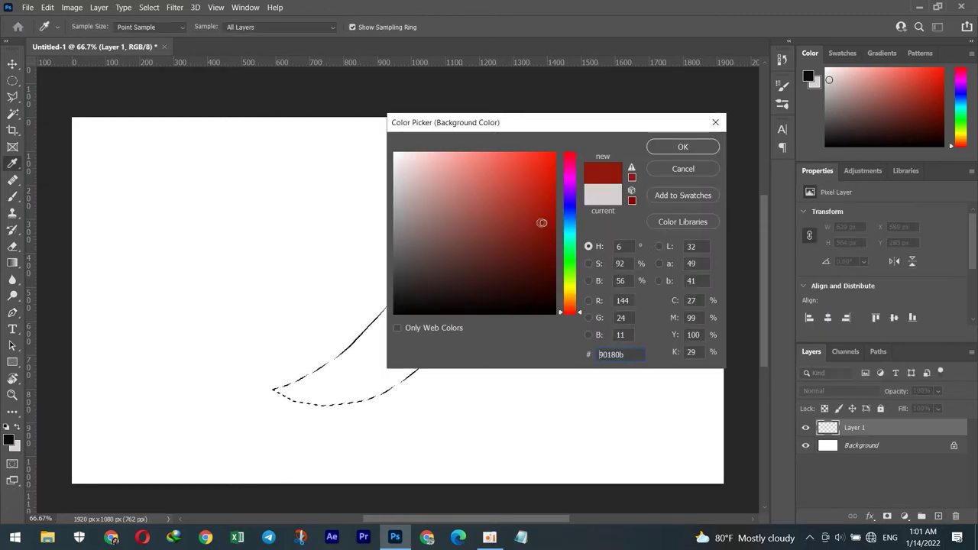
{"action": "left_click", "coordinate": [683, 147]}
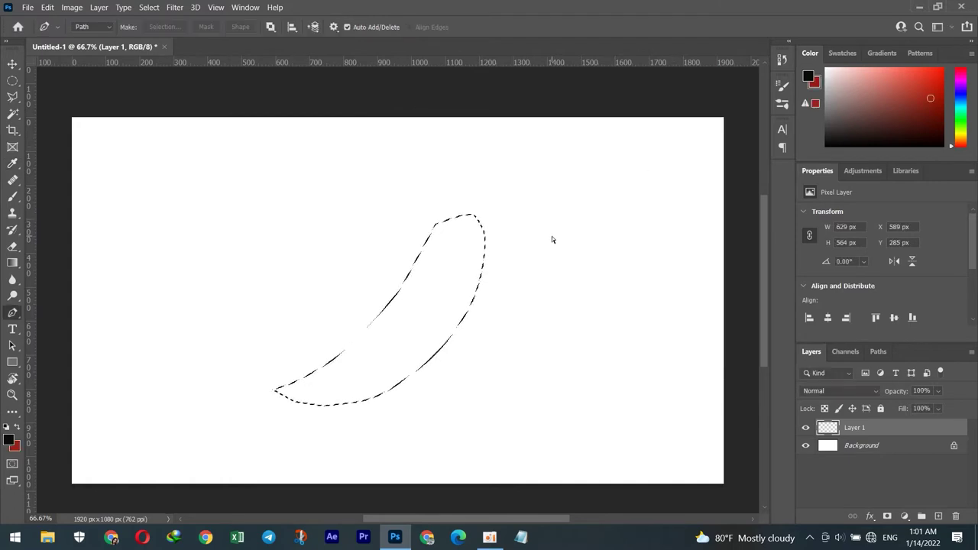
{"action": "key", "text": "ctrl+BackSpace"}
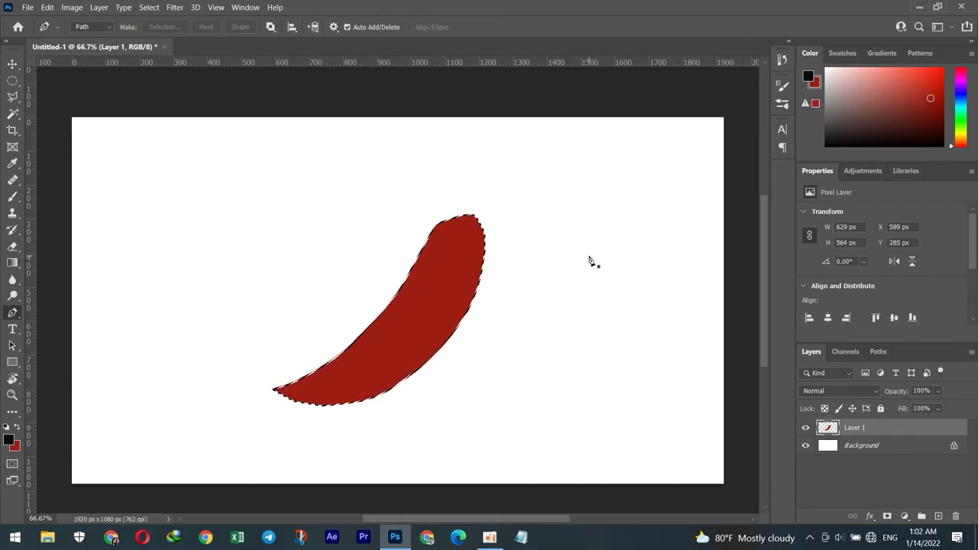
{"action": "key", "text": "ctrl+d"}
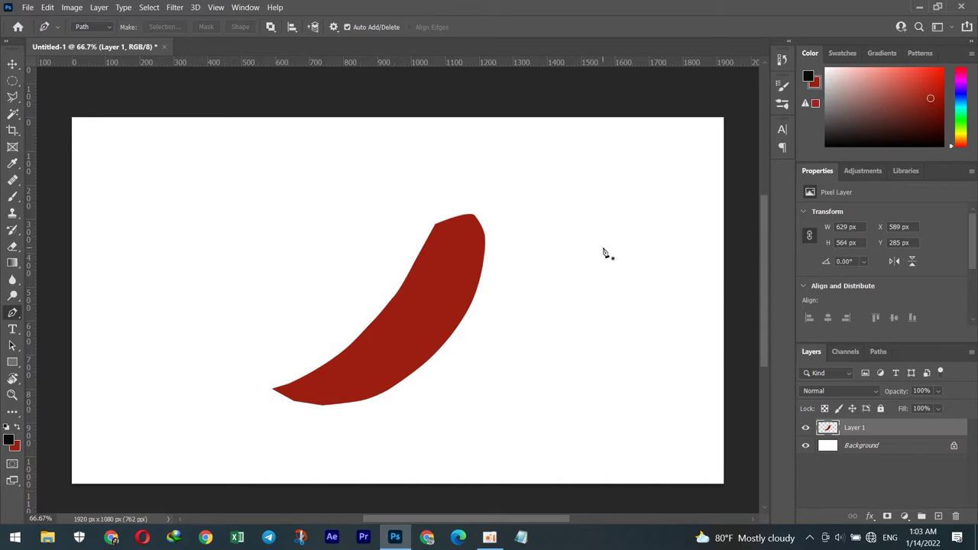
- Reload the pepper selection, test clearing it, restore the red fill and deselect
{"action": "key", "text": "ctrl+Return"}
{"action": "key", "text": "Delete"}
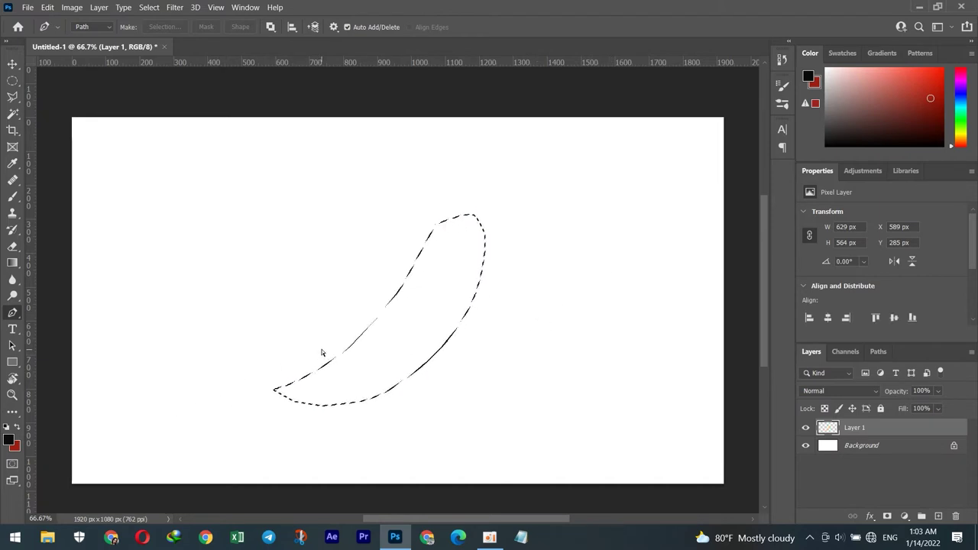
{"action": "key", "text": "ctrl+z"}
{"action": "key", "text": "ctrl+d"}
- Warp the red pepper to lift its lower-left tip slightly, then begin a path there
{"action": "key", "text": "ctrl+t"}
{"action": "right_click", "coordinate": [380, 293]}
{"action": "left_click", "coordinate": [409, 120]}
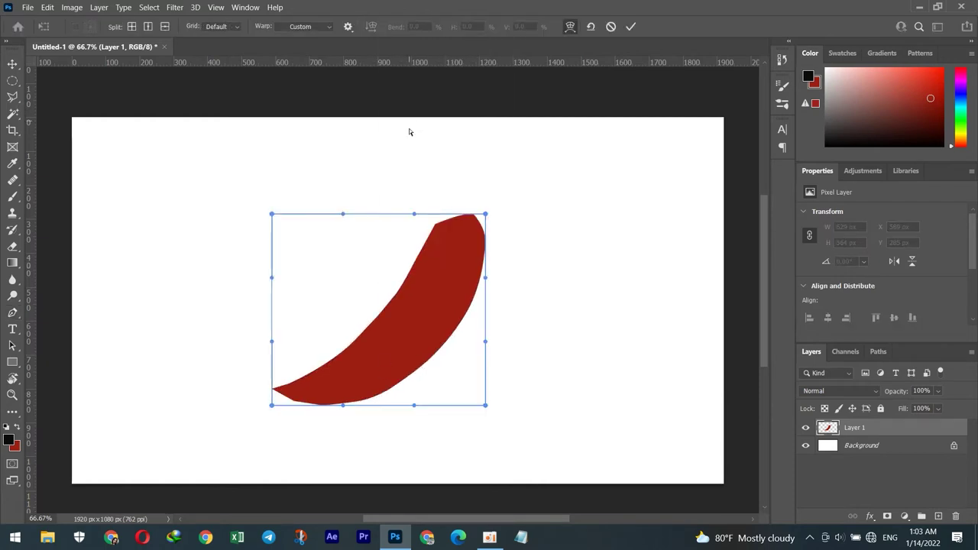
{"action": "left_click_drag", "start_coordinate": [272, 405], "coordinate": [273, 400]}
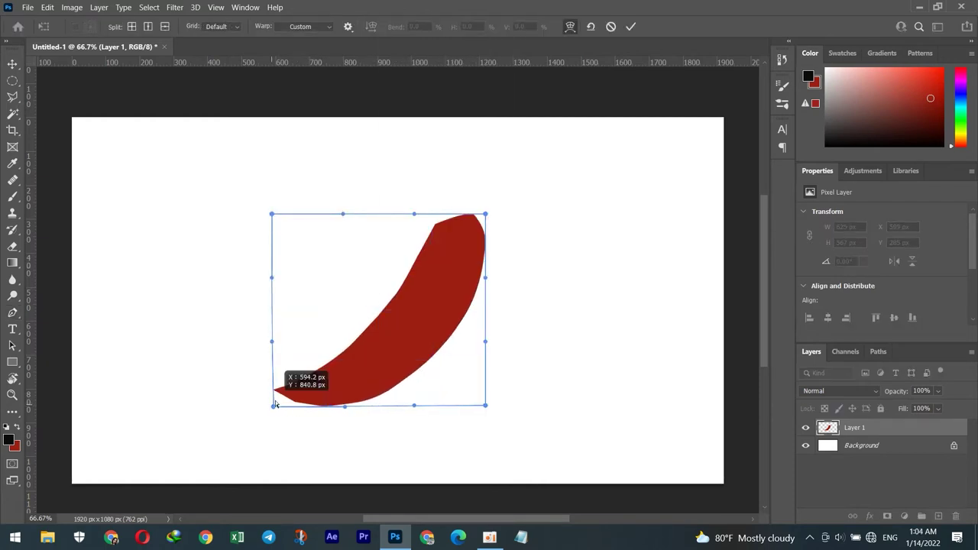
{"action": "key", "text": "Return"}
{"action": "key", "text": "p"}
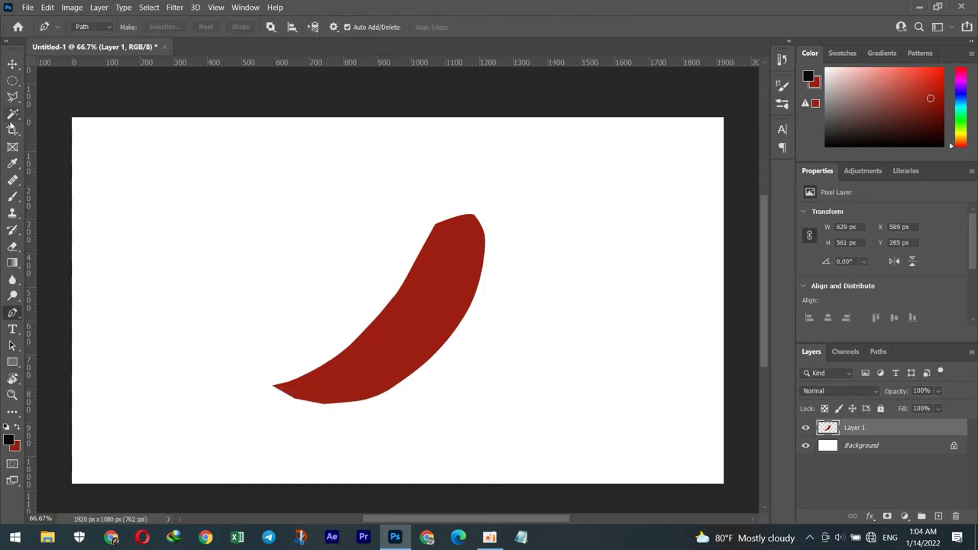
{"action": "left_click", "coordinate": [275, 388]}
- Trace a closed path below the underside and fill it red to round out the bottom
{"action": "left_click_drag", "start_coordinate": [395, 389], "coordinate": [424, 366]}
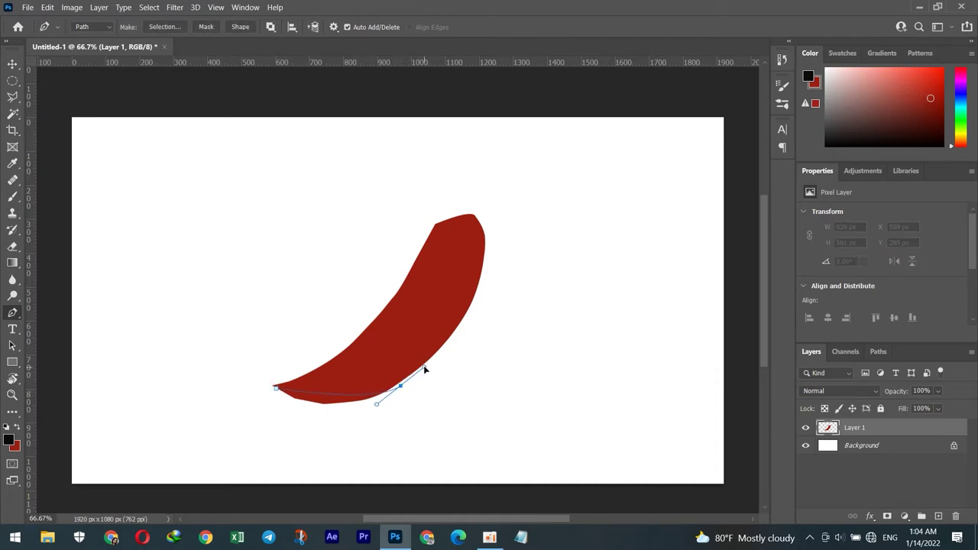
{"action": "left_click_drag", "start_coordinate": [338, 396], "coordinate": [332, 400]}
{"action": "left_click", "coordinate": [401, 383], "text": "ctrl"}
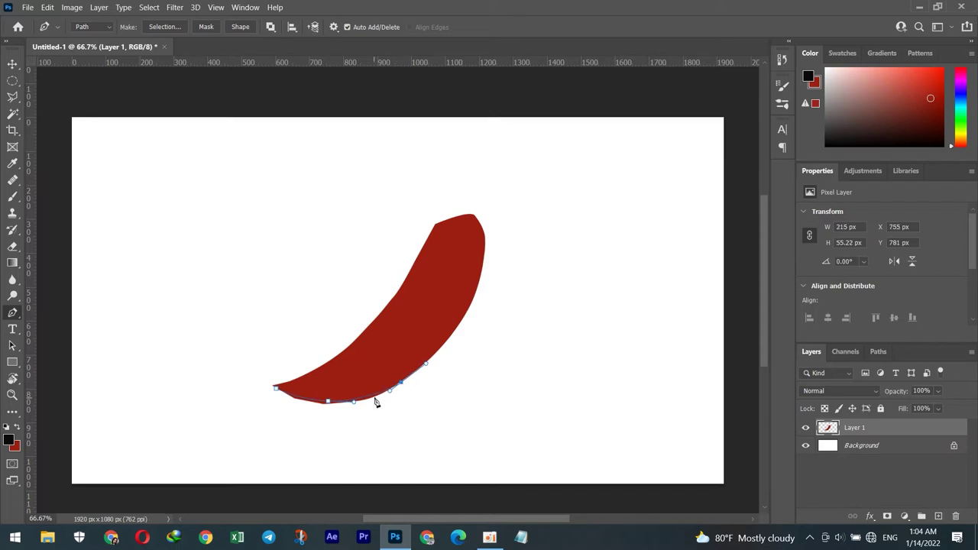
{"action": "left_click", "coordinate": [375, 399], "text": "ctrl"}
{"action": "left_click", "coordinate": [362, 401]}
{"action": "left_click", "coordinate": [319, 411]}
{"action": "left_click", "coordinate": [282, 401]}
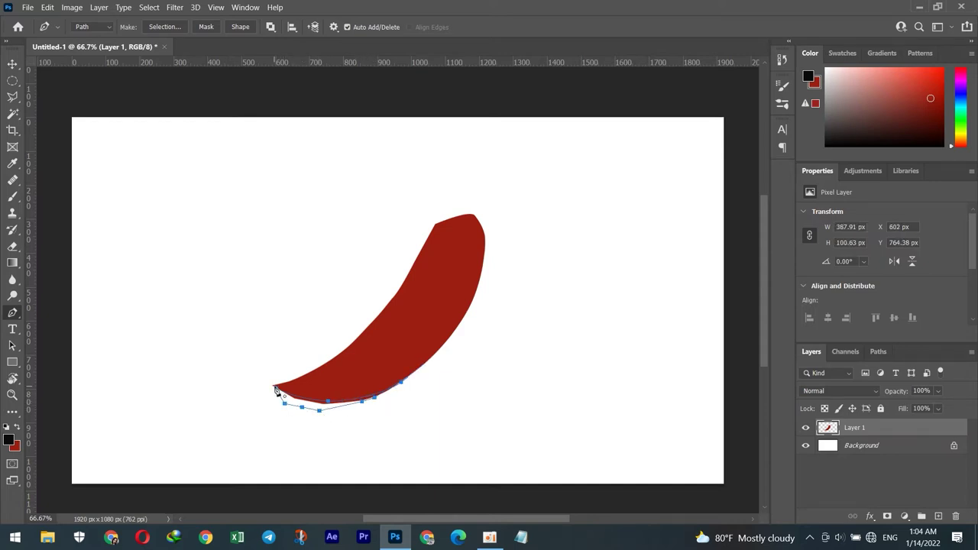
{"action": "left_click", "coordinate": [274, 386]}
{"action": "key", "text": "ctrl+Return"}
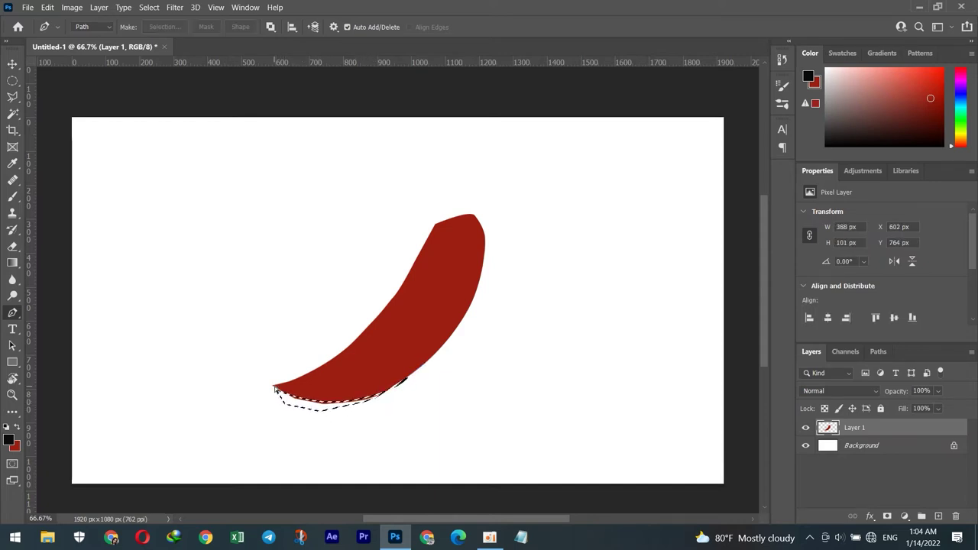
{"action": "key", "text": "ctrl+BackSpace"}
{"action": "key", "text": "ctrl+d"}
- Select a small gap patch on the lower edge, then add new Layer 2
{"action": "left_click_drag", "start_coordinate": [380, 399], "coordinate": [394, 388]}
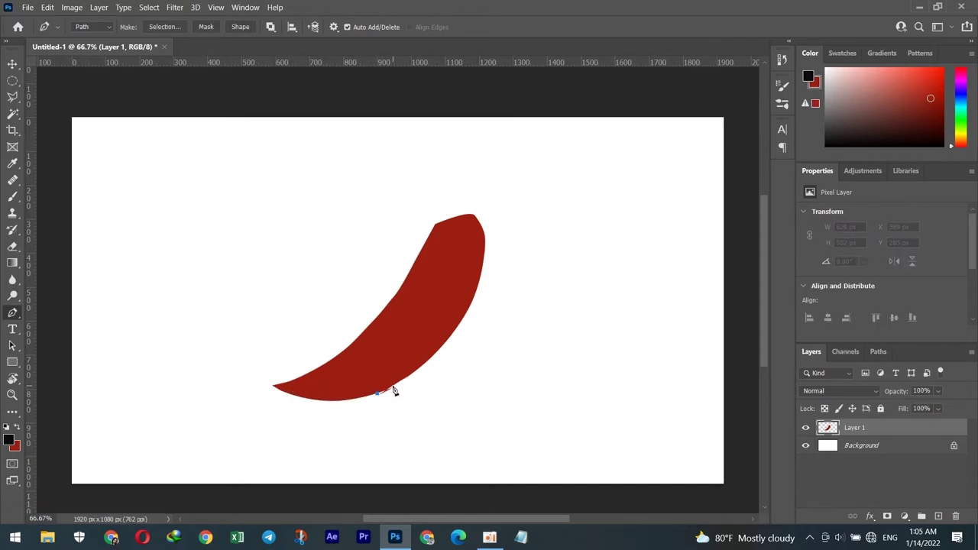
{"action": "left_click", "coordinate": [379, 400]}
{"action": "key", "text": "ctrl+Return"}
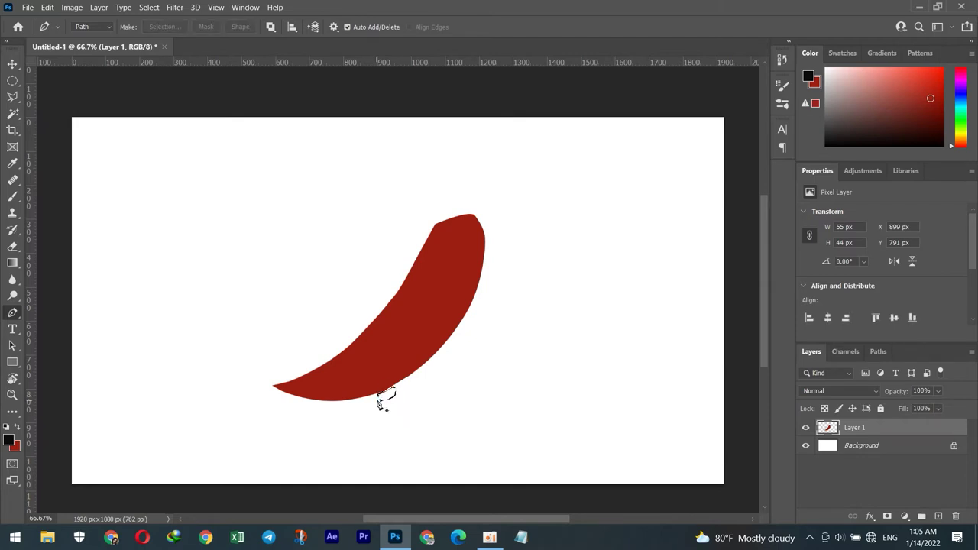
{"action": "key", "text": "ctrl+d"}
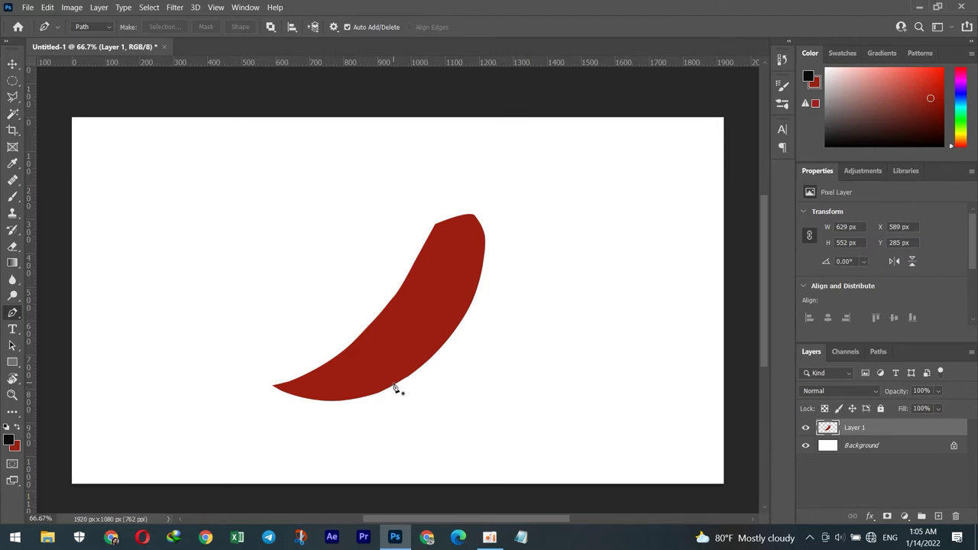
{"action": "left_click", "coordinate": [939, 516]}
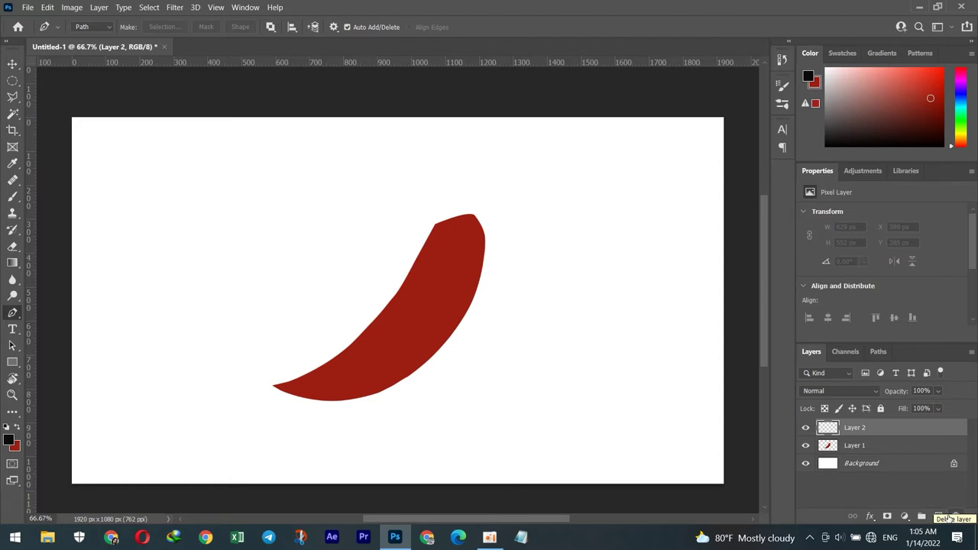
- Draw a narrow closed stem path on the pepper's top and load it as a selection
{"action": "left_click", "coordinate": [458, 217]}
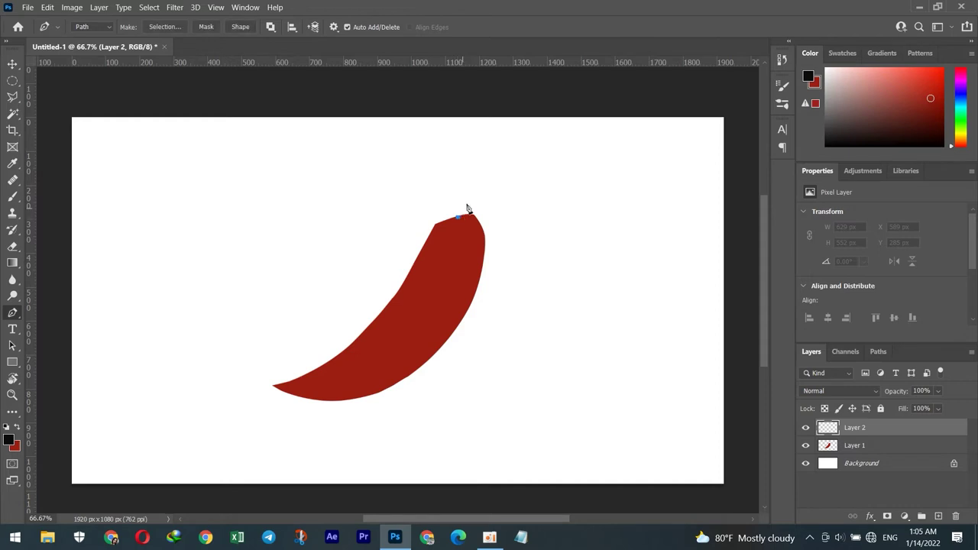
{"action": "mouse_move", "coordinate": [468, 215]}
{"action": "left_mouse_down"}
{"action": "mouse_move", "coordinate": [476, 157]}
{"action": "mouse_move", "coordinate": [489, 195]}
{"action": "mouse_move", "coordinate": [485, 180]}
{"action": "mouse_move", "coordinate": [477, 221]}
{"action": "left_mouse_up"}
{"action": "key", "text": "ctrl+z"}
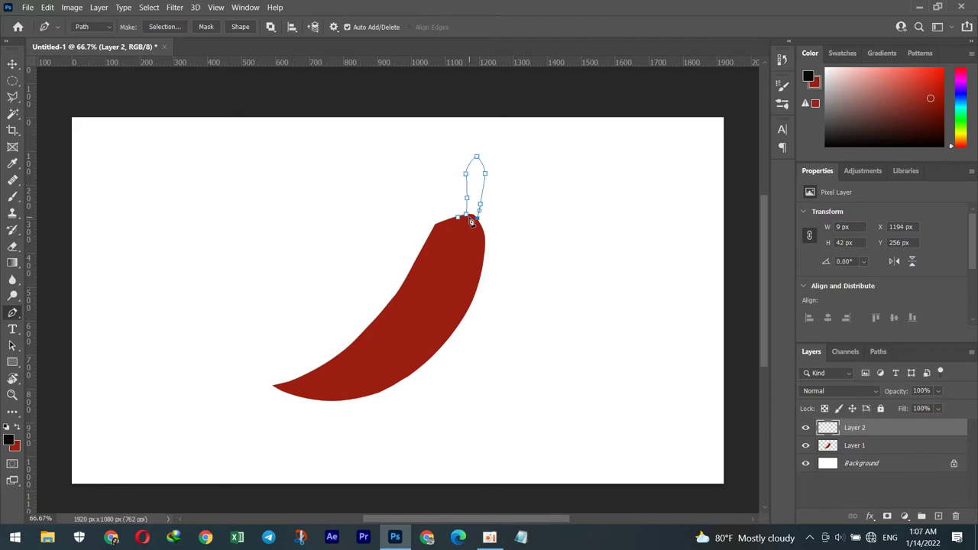
{"action": "key", "text": "ctrl+Return"}
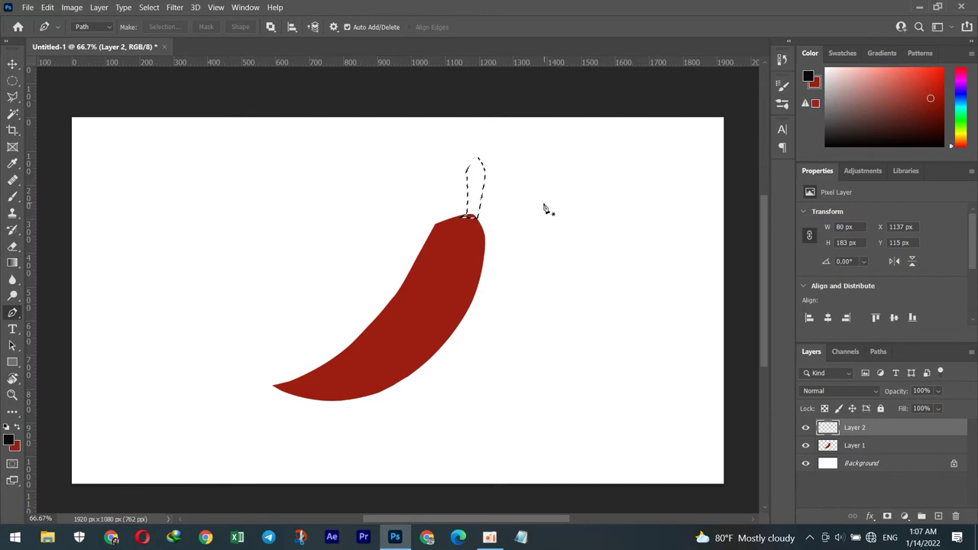
- Pick a dark green colour and fill the stem selection with it
{"action": "left_click", "coordinate": [15, 445]}
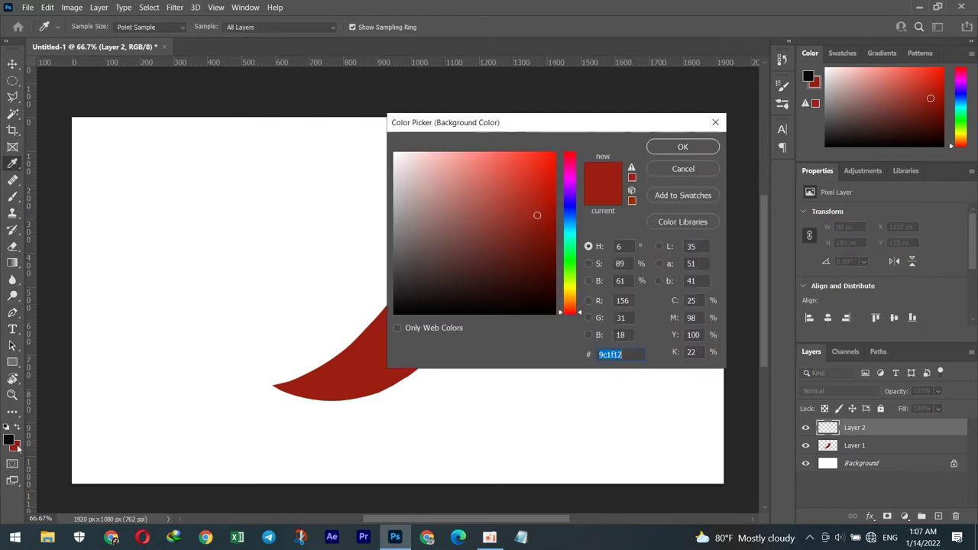
{"action": "left_click", "coordinate": [569, 271]}
{"action": "left_click", "coordinate": [540, 253]}
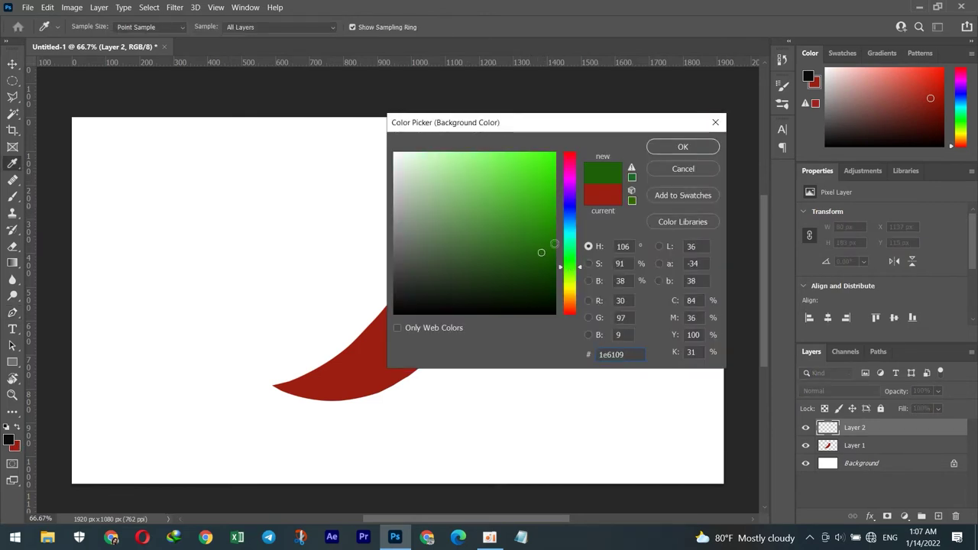
{"action": "left_click", "coordinate": [529, 258]}
{"action": "left_click", "coordinate": [683, 148]}
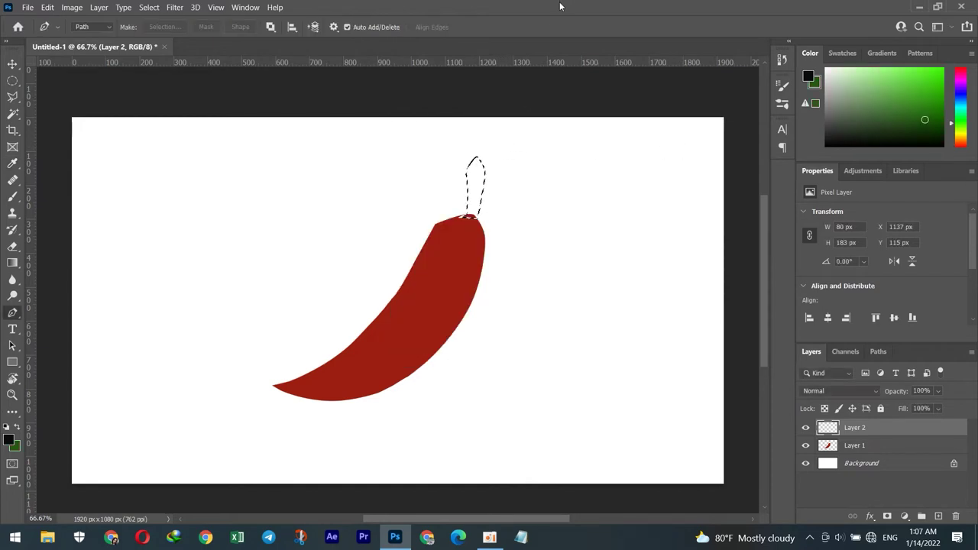
{"action": "left_click", "coordinate": [16, 428]}
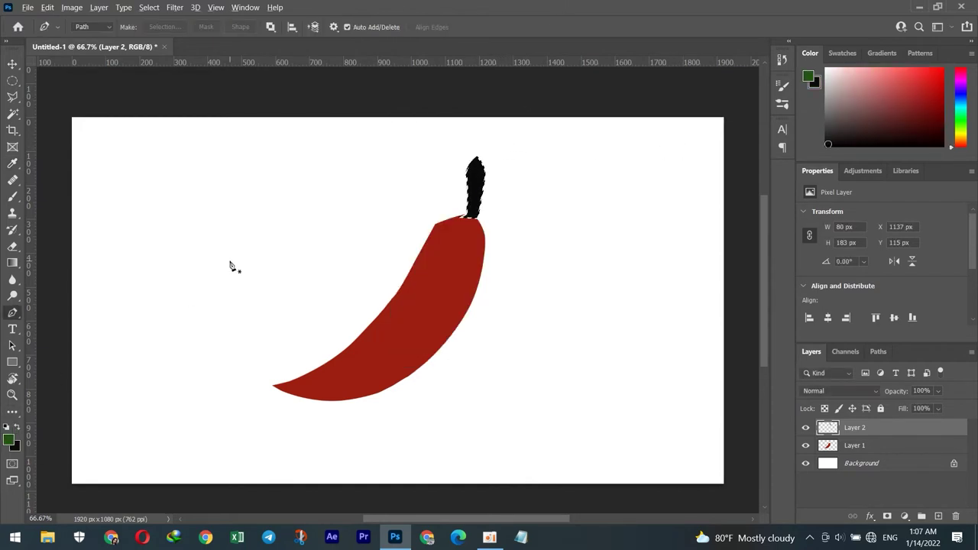
{"action": "key", "text": "alt+BackSpace"}
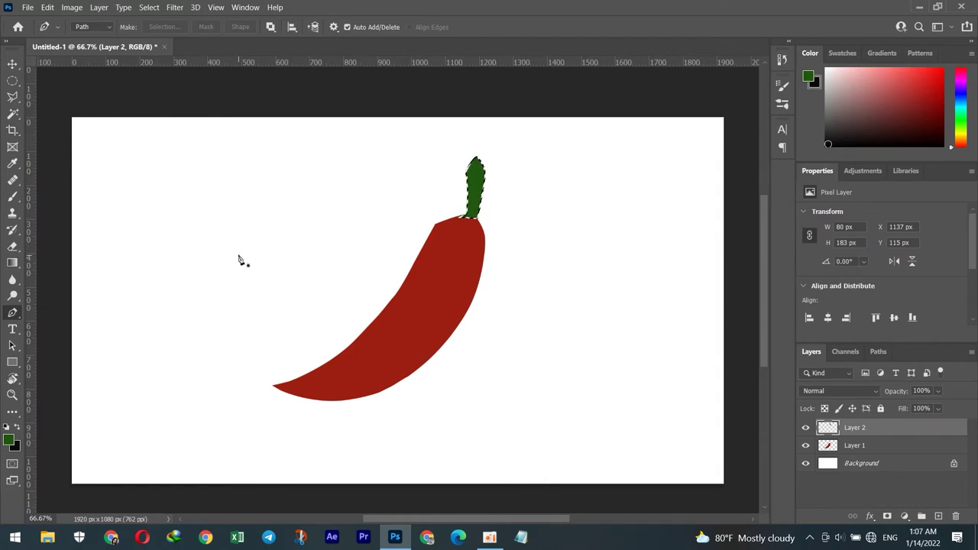
- Refill the stem with an even darker green
{"action": "left_click", "coordinate": [9, 440]}
{"action": "left_click_drag", "start_coordinate": [451, 278], "coordinate": [518, 286]}
{"action": "left_click", "coordinate": [682, 148]}
{"action": "key", "text": "p"}
{"action": "key", "text": "ctrl+BackSpace"}
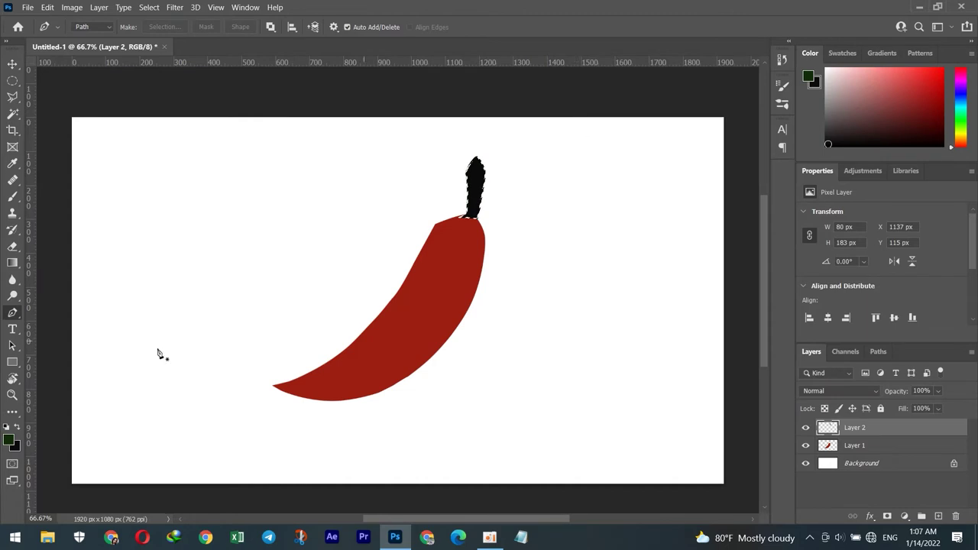
{"action": "left_click", "coordinate": [15, 429]}
{"action": "key", "text": "alt+BackSpace"}
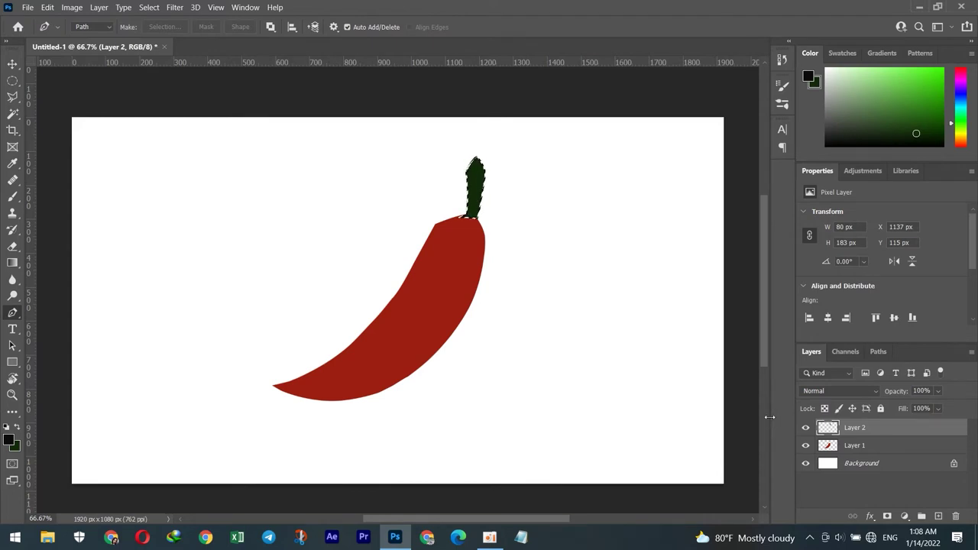
{"action": "key", "text": "ctrl+t"}
- Rotate the stem and warp its top corners so the tip bends up and right
{"action": "left_click_drag", "start_coordinate": [499, 182], "coordinate": [478, 185]}
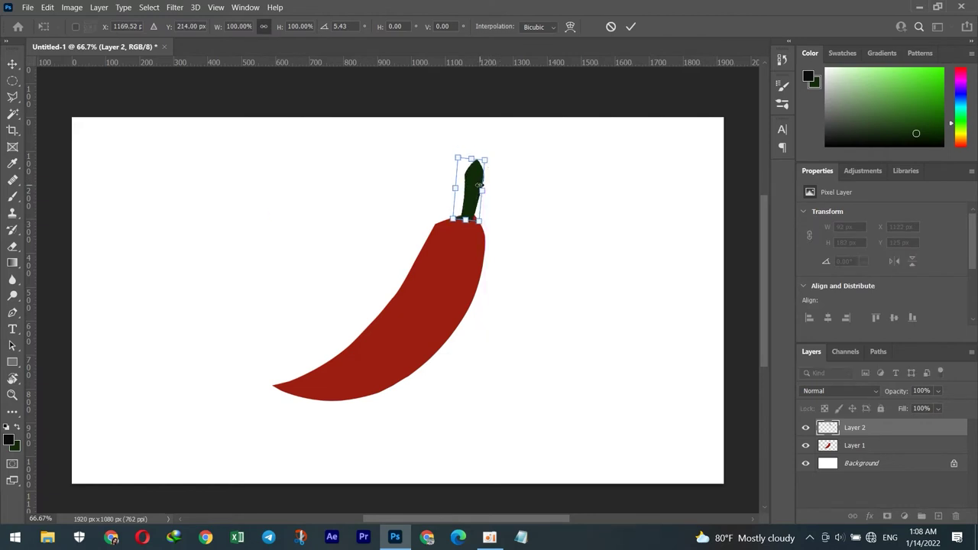
{"action": "right_click", "coordinate": [484, 162]}
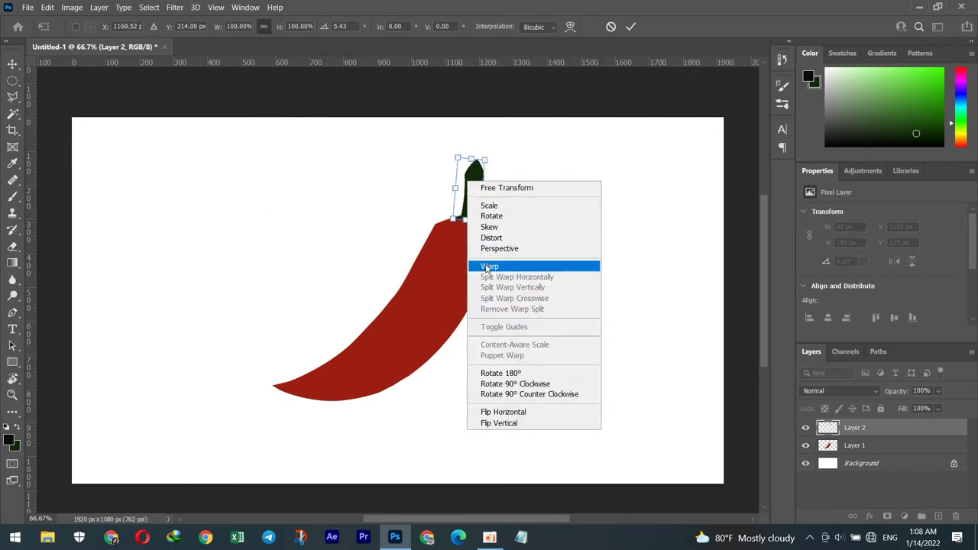
{"action": "left_click", "coordinate": [519, 267]}
{"action": "left_click_drag", "start_coordinate": [484, 159], "coordinate": [522, 126]}
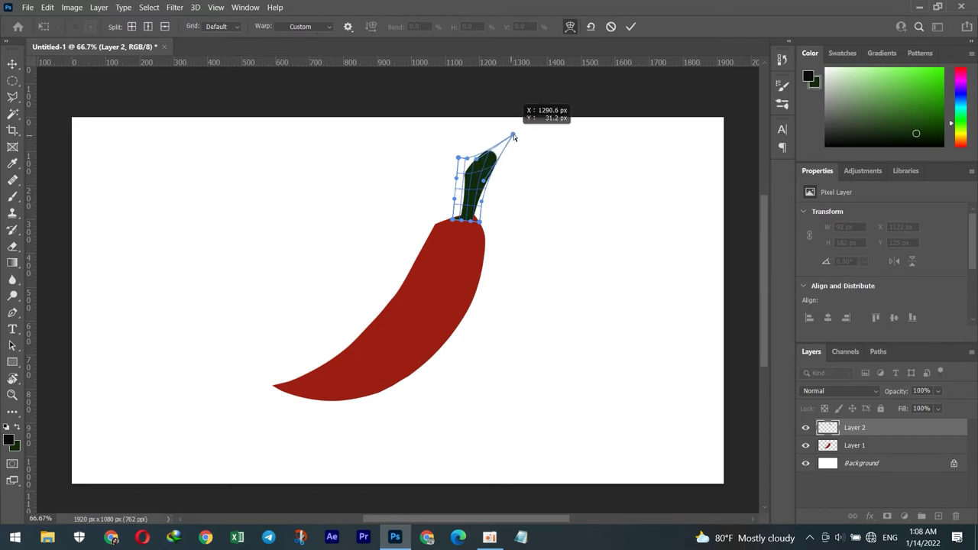
{"action": "left_click_drag", "start_coordinate": [463, 158], "coordinate": [491, 144]}
{"action": "key", "text": "Return"}
{"action": "key", "text": "p"}
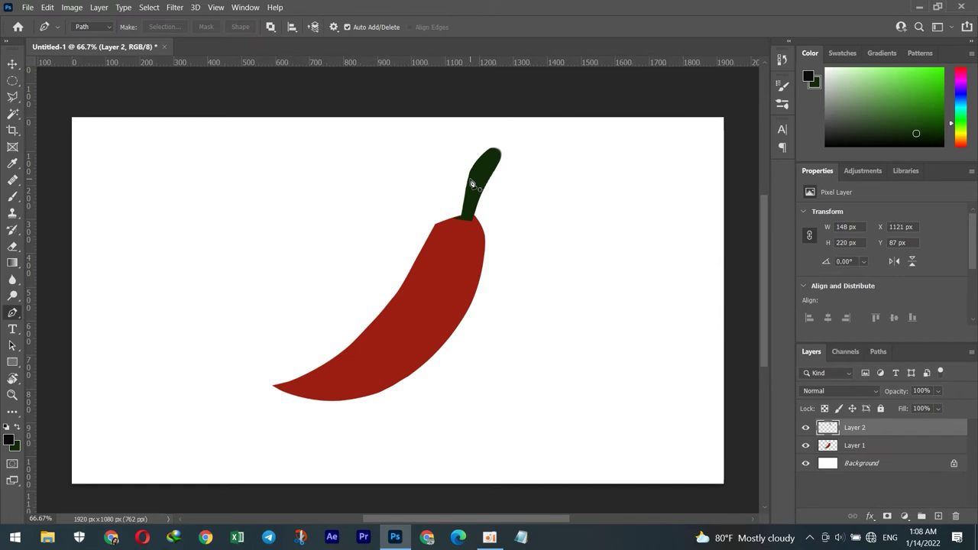
- Trace a jagged calyx outline around the pepper's top where the stem joins
{"action": "left_click", "coordinate": [451, 227]}
{"action": "left_click", "coordinate": [442, 222]}
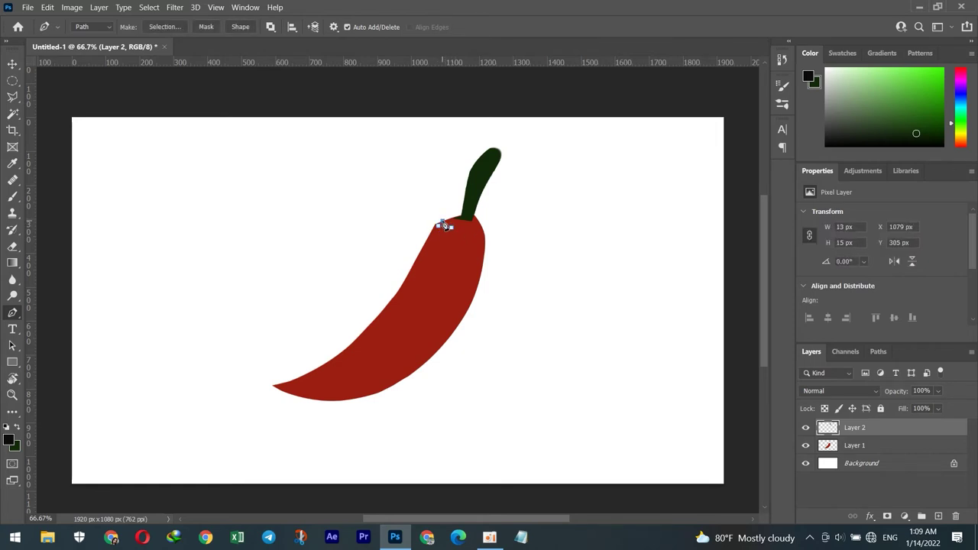
{"action": "left_click", "coordinate": [439, 216]}
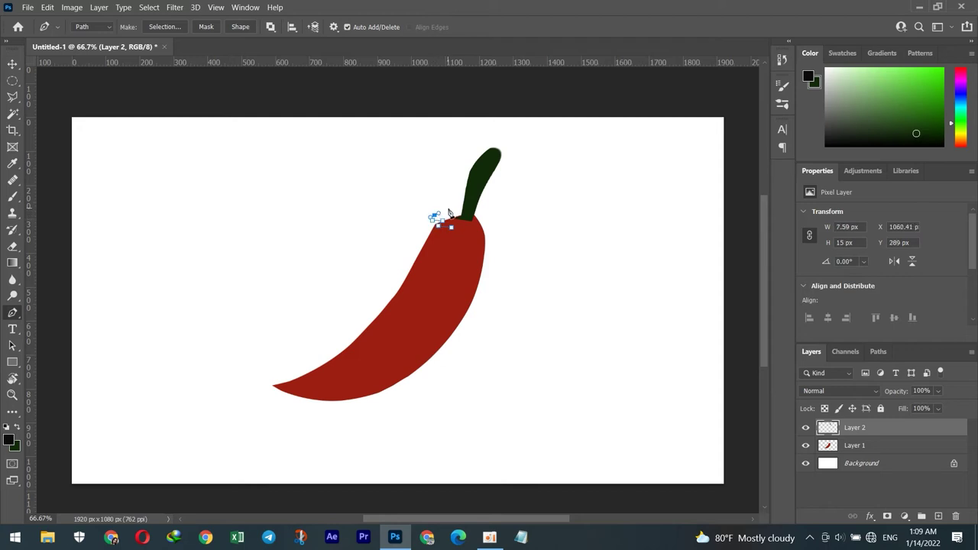
{"action": "left_click", "coordinate": [461, 211]}
{"action": "left_click_drag", "start_coordinate": [483, 226], "coordinate": [471, 242]}
{"action": "left_click", "coordinate": [469, 234]}
{"action": "left_click_drag", "start_coordinate": [467, 225], "coordinate": [464, 236]}
{"action": "left_click", "coordinate": [459, 230]}
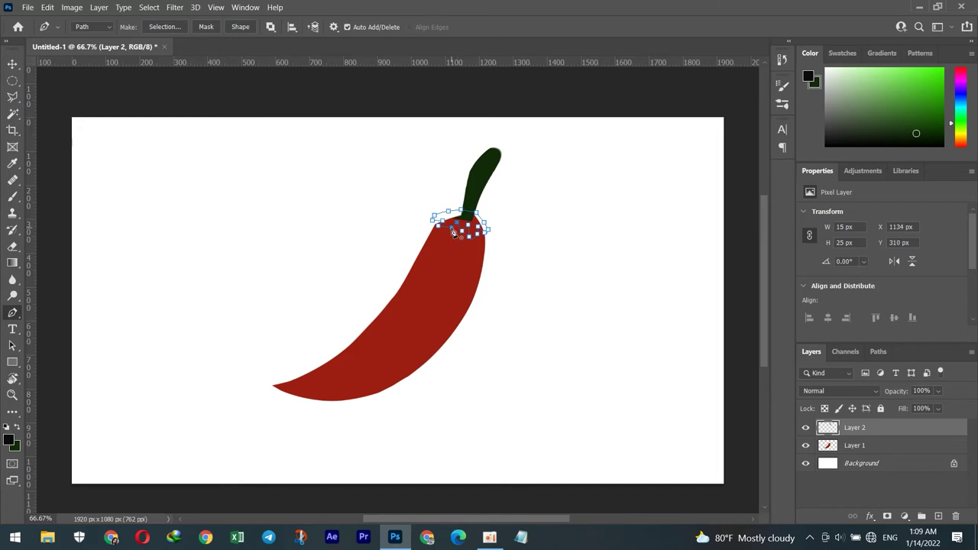
- Test the calyx outline as a selection, undo it, and add new Layer 3
{"action": "key", "text": "ctrl+Return"}
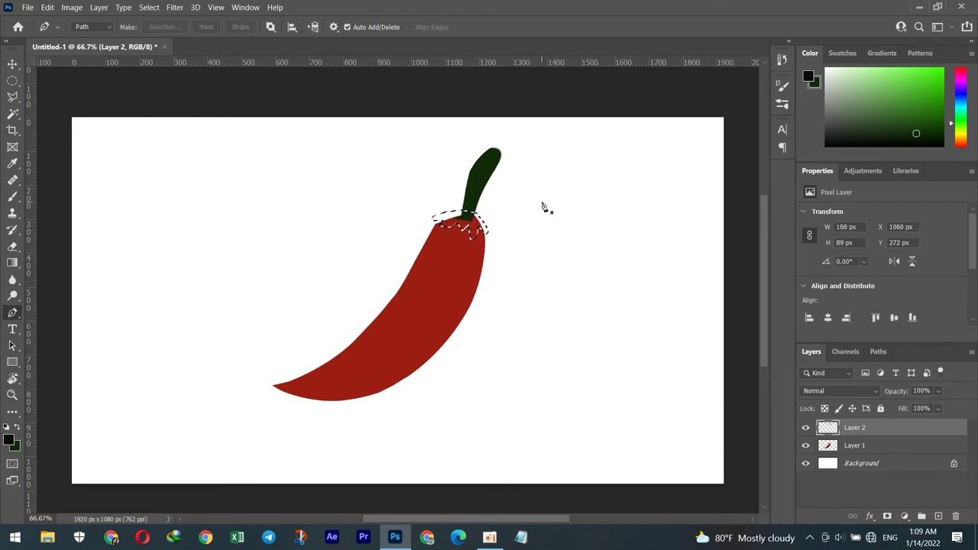
{"action": "key", "text": "ctrl+z"}
{"action": "key", "text": "ctrl+z"}
{"action": "key", "text": "ctrl+z"}
{"action": "key", "text": "ctrl+z"}
{"action": "key", "text": "ctrl+z"}
{"action": "key", "text": "ctrl+z"}
{"action": "key", "text": "ctrl+z"}
{"action": "key", "text": "ctrl+z"}
{"action": "key", "text": "ctrl+z"}
{"action": "key", "text": "ctrl+z"}
{"action": "key", "text": "ctrl+z"}
{"action": "key", "text": "ctrl+z"}
{"action": "left_click", "coordinate": [939, 517]}
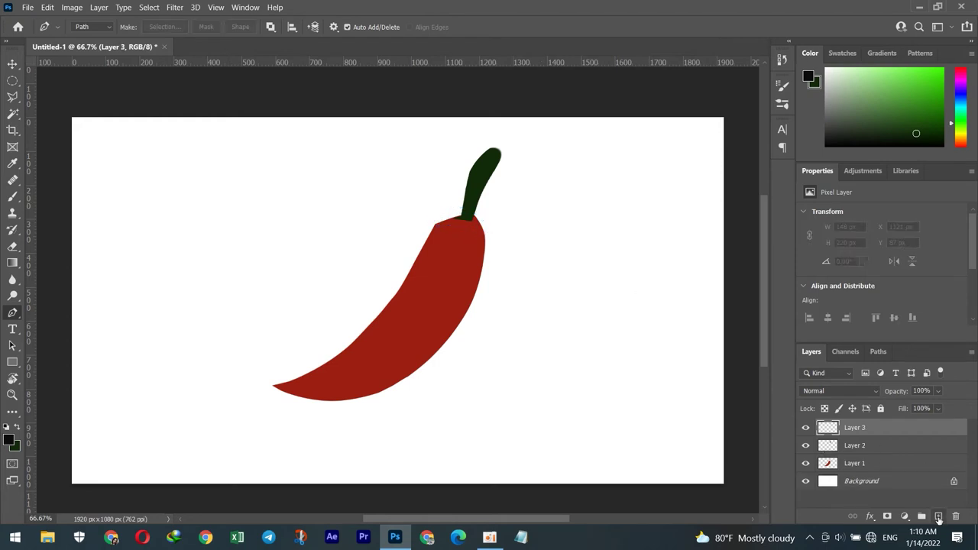
- Redraw the calyx outline across the pepper top, fill it dark green, and deselect
{"action": "left_click", "coordinate": [457, 229]}
{"action": "left_click", "coordinate": [442, 233]}
{"action": "mouse_move", "coordinate": [430, 230]}
{"action": "left_mouse_down"}
{"action": "mouse_move", "coordinate": [462, 213]}
{"action": "mouse_move", "coordinate": [486, 219]}
{"action": "left_mouse_up"}
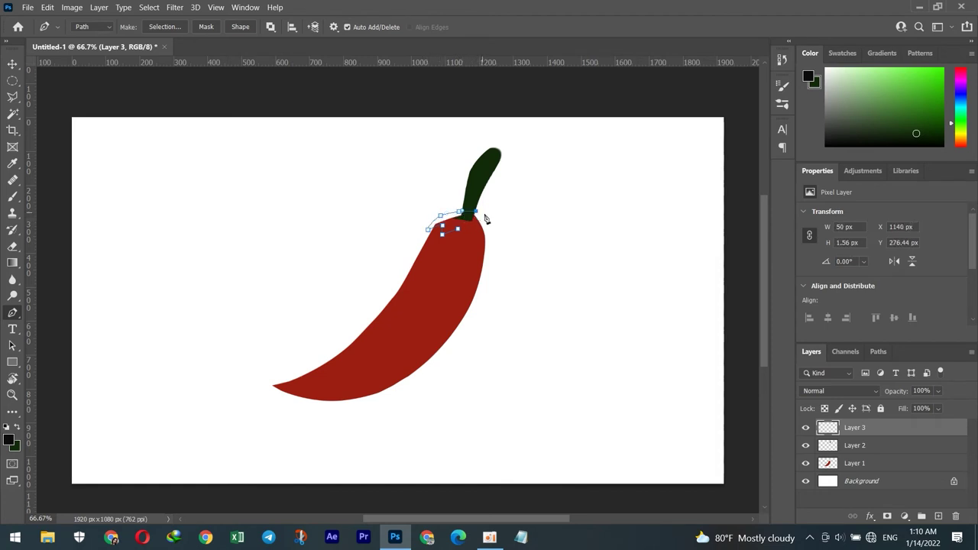
{"action": "left_click", "coordinate": [490, 229]}
{"action": "left_click", "coordinate": [499, 242]}
{"action": "key", "text": "ctrl+Return"}
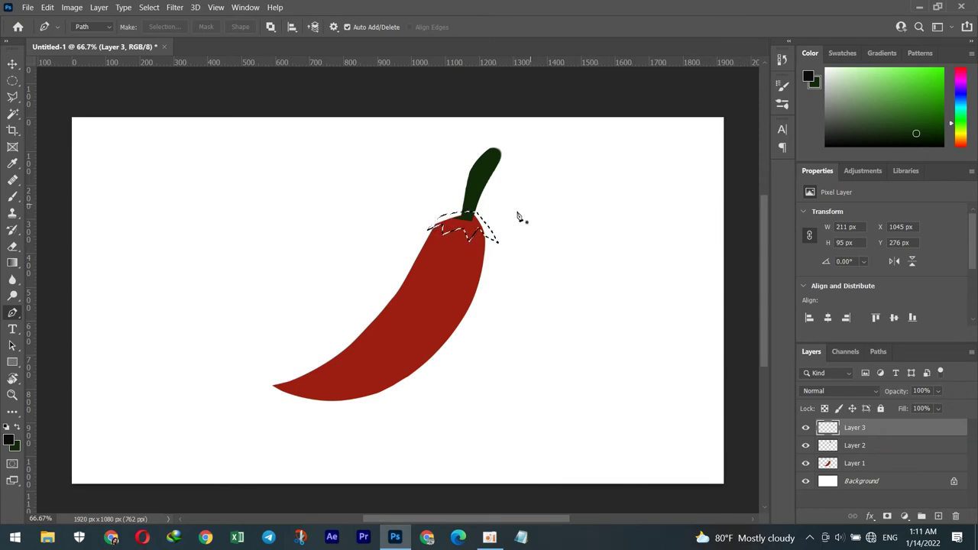
{"action": "key", "text": "alt+BackSpace"}
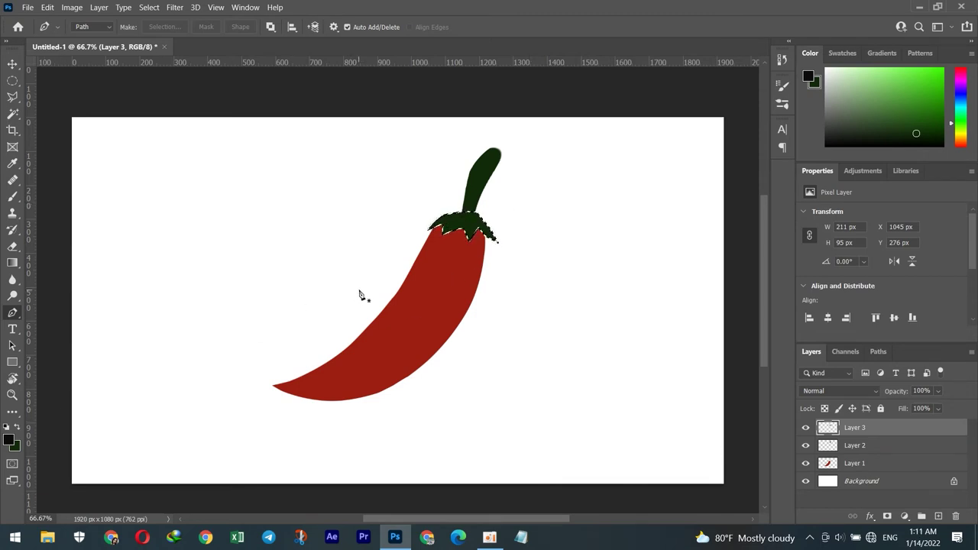
{"action": "key", "text": "ctrl+d"}
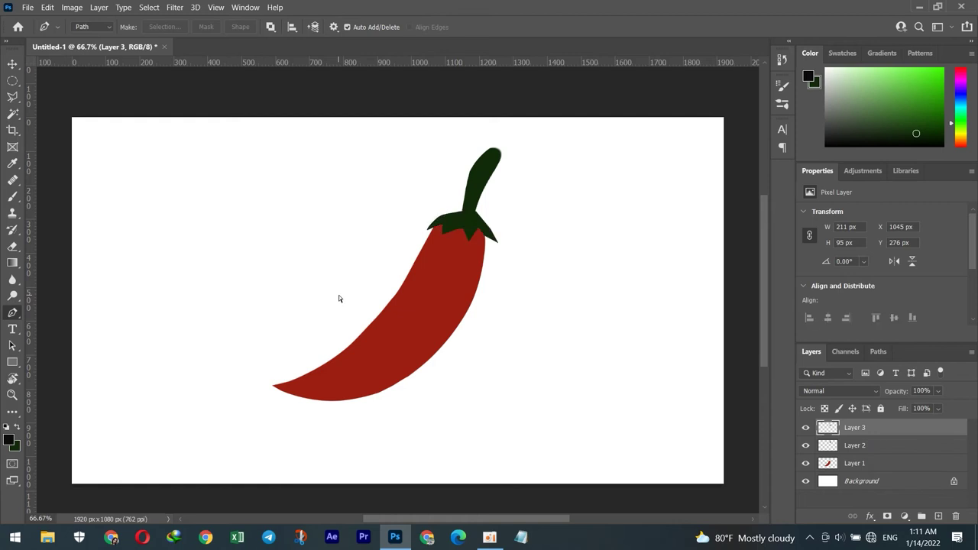
- Scale the calyx up and warp its top and bottom edges to hug the pepper
{"action": "key", "text": "ctrl+t"}
{"action": "left_click_drag", "start_coordinate": [421, 210], "coordinate": [421, 208]}
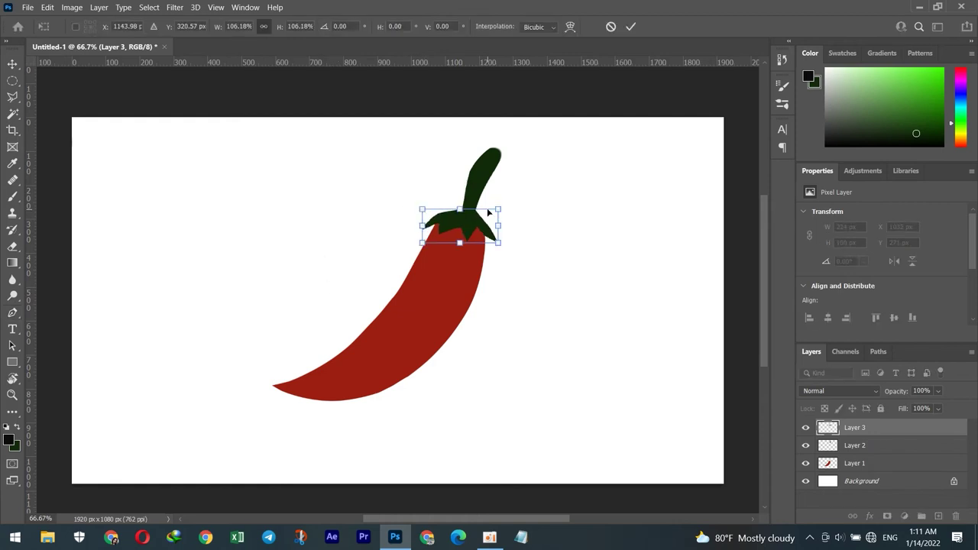
{"action": "left_click_drag", "start_coordinate": [497, 210], "coordinate": [497, 176]}
{"action": "right_click", "coordinate": [459, 224]}
{"action": "left_click", "coordinate": [482, 312]}
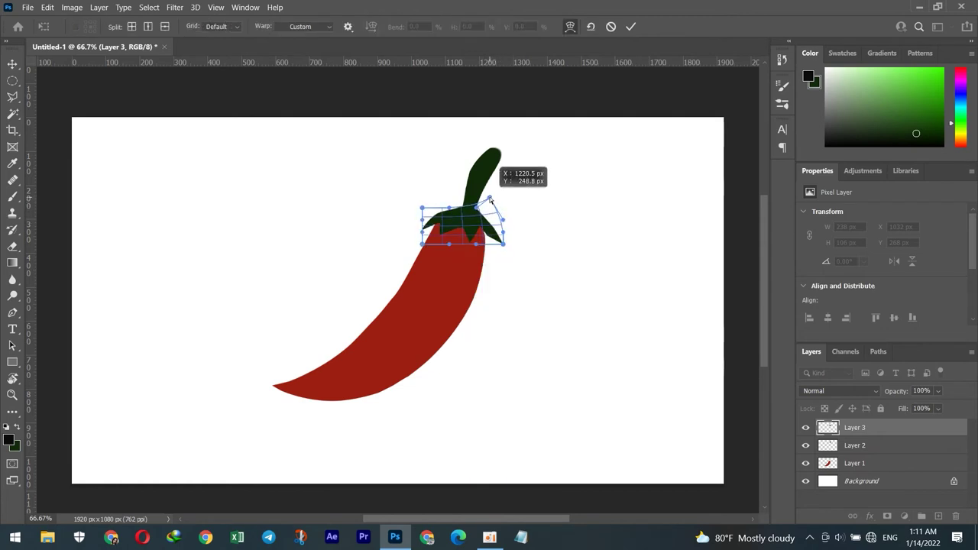
{"action": "left_click_drag", "start_coordinate": [497, 176], "coordinate": [498, 167]}
{"action": "left_click_drag", "start_coordinate": [449, 207], "coordinate": [453, 197]}
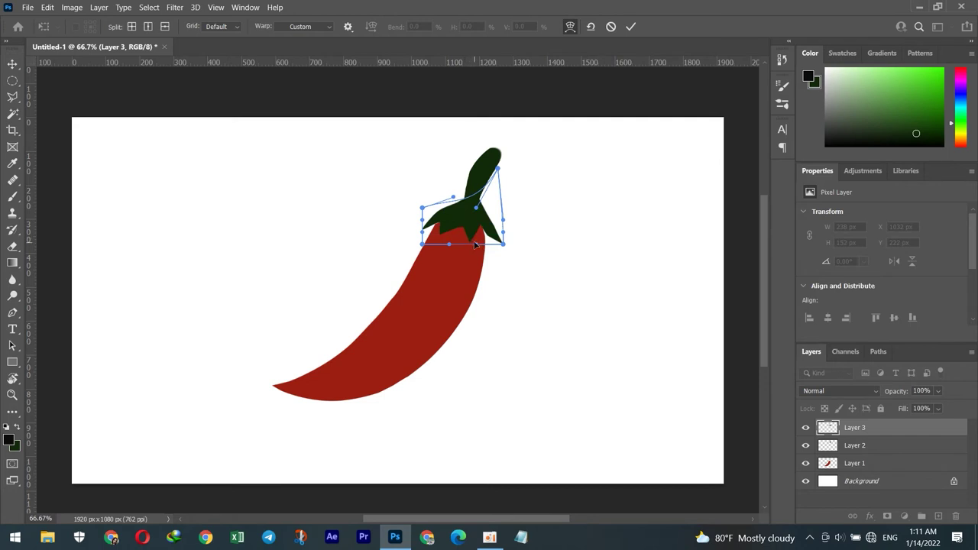
{"action": "mouse_move", "coordinate": [475, 245]}
{"action": "left_mouse_down"}
{"action": "mouse_move", "coordinate": [416, 252]}
{"action": "mouse_move", "coordinate": [415, 222]}
{"action": "mouse_move", "coordinate": [458, 192]}
{"action": "left_mouse_up"}
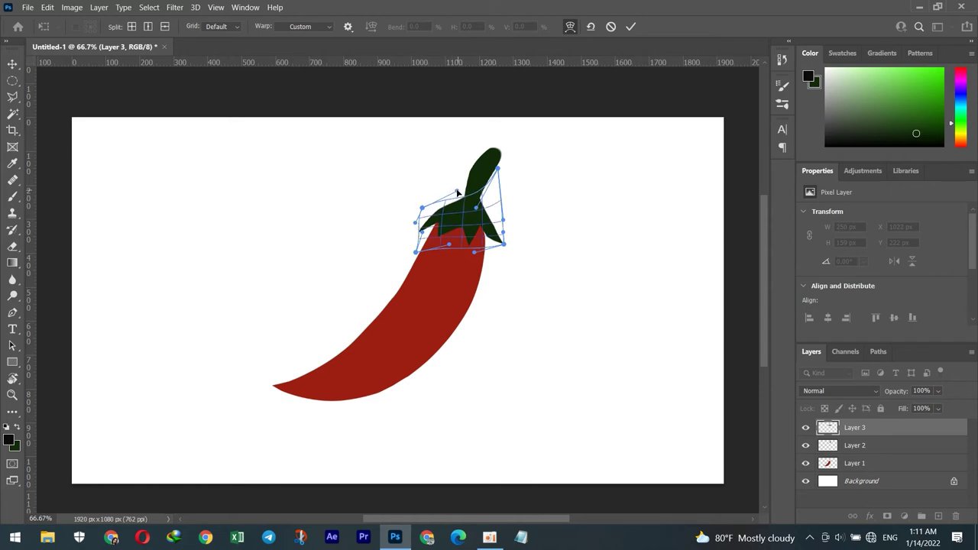
{"action": "key", "text": "Return"}
{"action": "key", "text": "p"}
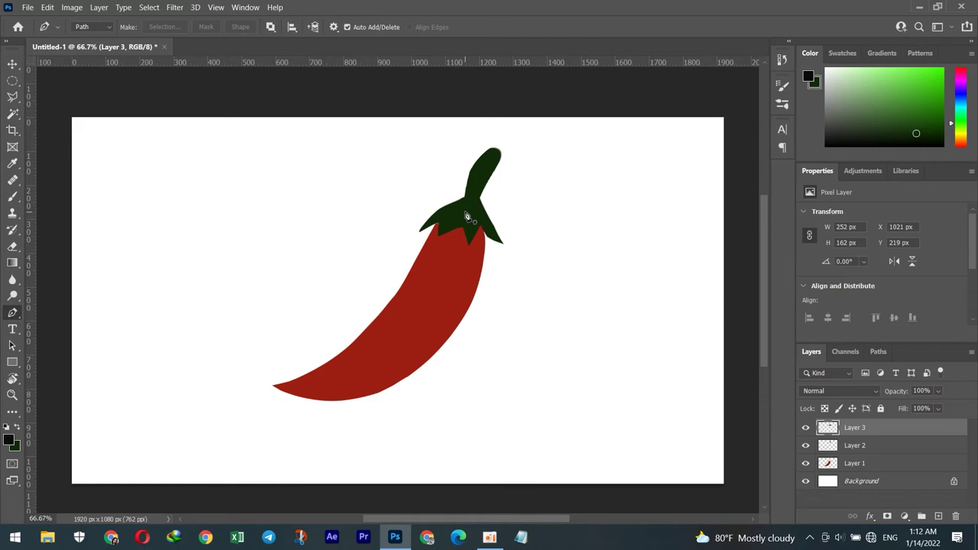
- Warp the stem on Layer 2 so its top stretches upward
{"action": "left_click", "coordinate": [13, 63]}
{"action": "left_click", "coordinate": [483, 167]}
{"action": "key", "text": "alt+y"}
{"action": "key", "text": "Escape"}
{"action": "key", "text": "ctrl+t"}
{"action": "right_click", "coordinate": [483, 161]}
{"action": "left_click", "coordinate": [520, 249]}
{"action": "mouse_move", "coordinate": [504, 150]}
{"action": "left_mouse_down"}
{"action": "mouse_move", "coordinate": [506, 140]}
{"action": "mouse_move", "coordinate": [462, 140]}
{"action": "mouse_move", "coordinate": [473, 122]}
{"action": "left_mouse_up"}
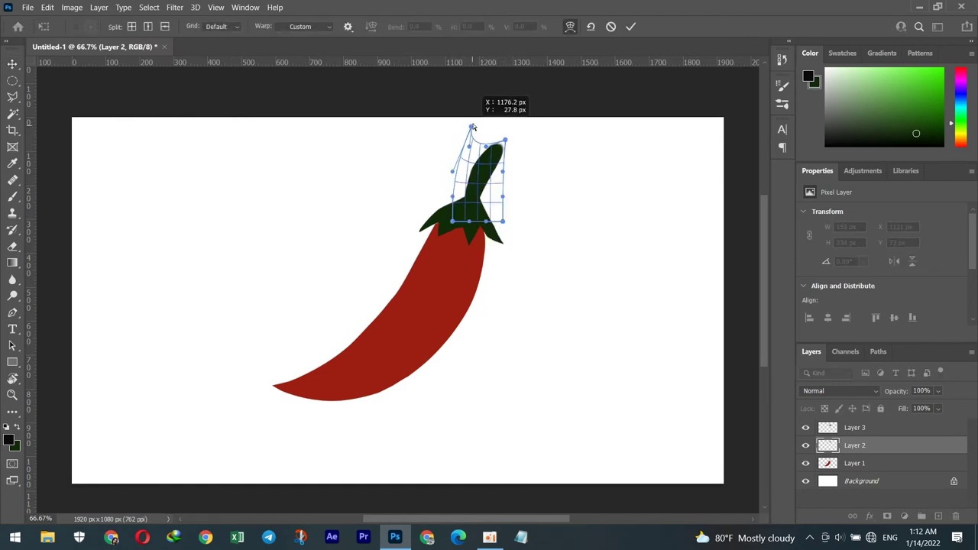
{"action": "key", "text": "Return"}
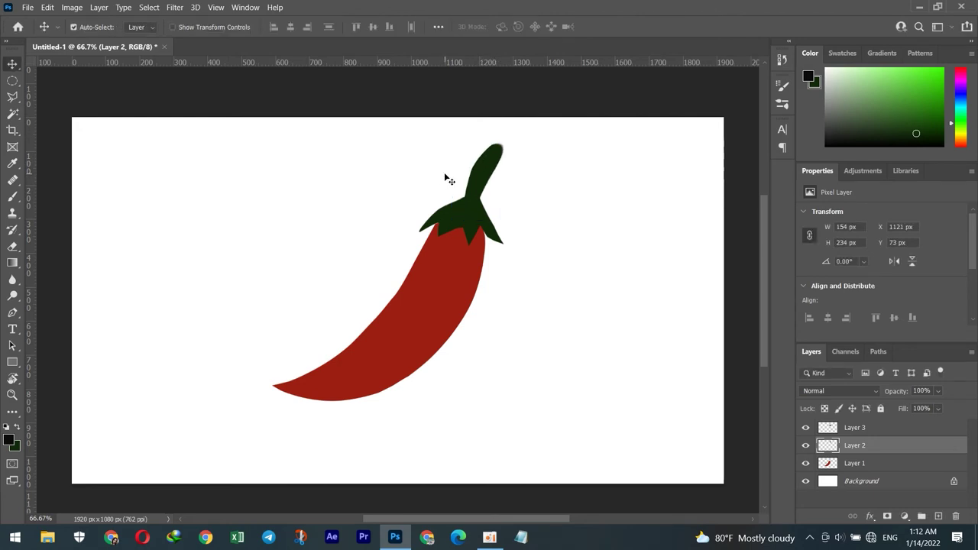
- Rotate the stem slightly left and nudge it down into position
{"action": "key", "text": "ctrl+t"}
{"action": "left_click_drag", "start_coordinate": [534, 186], "coordinate": [483, 165]}
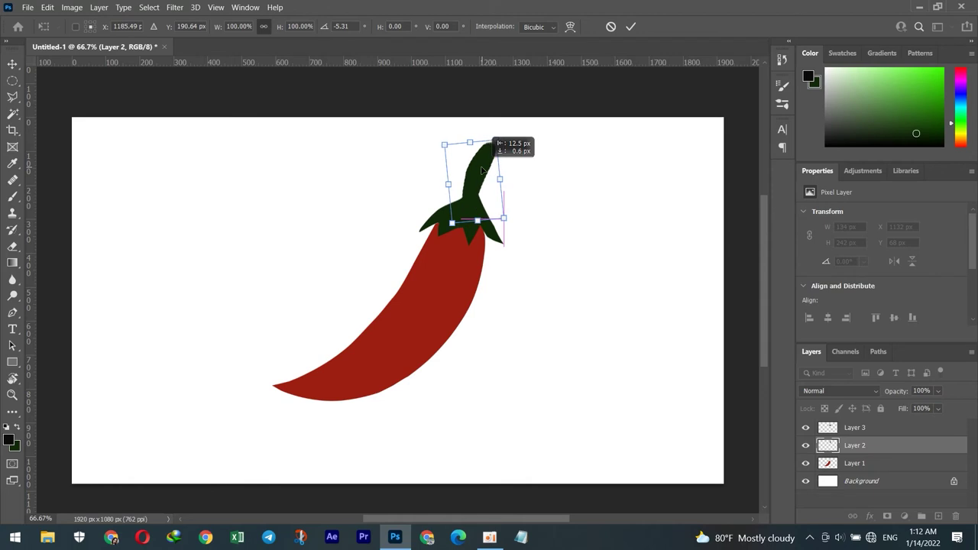
{"action": "left_click_drag", "start_coordinate": [483, 165], "coordinate": [533, 170]}
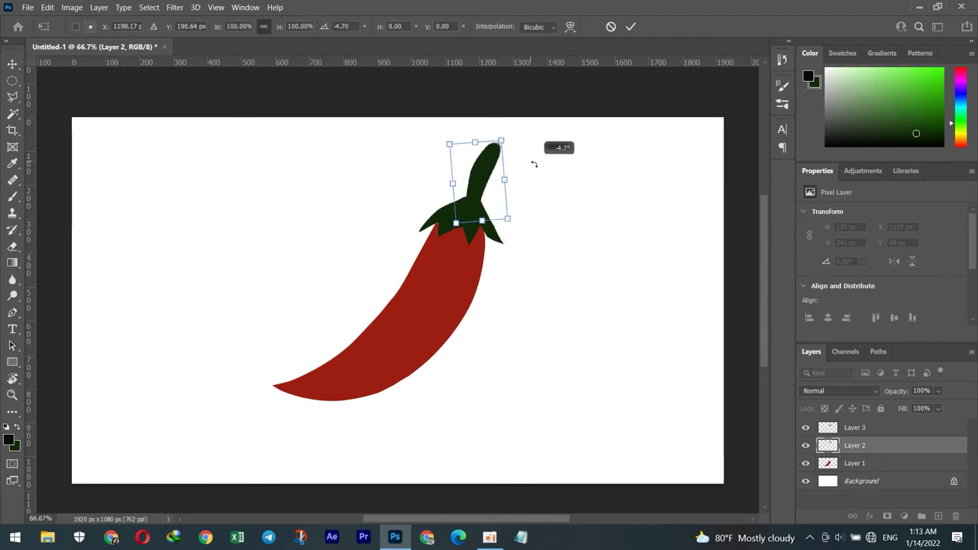
{"action": "left_click_drag", "start_coordinate": [489, 167], "coordinate": [489, 166]}
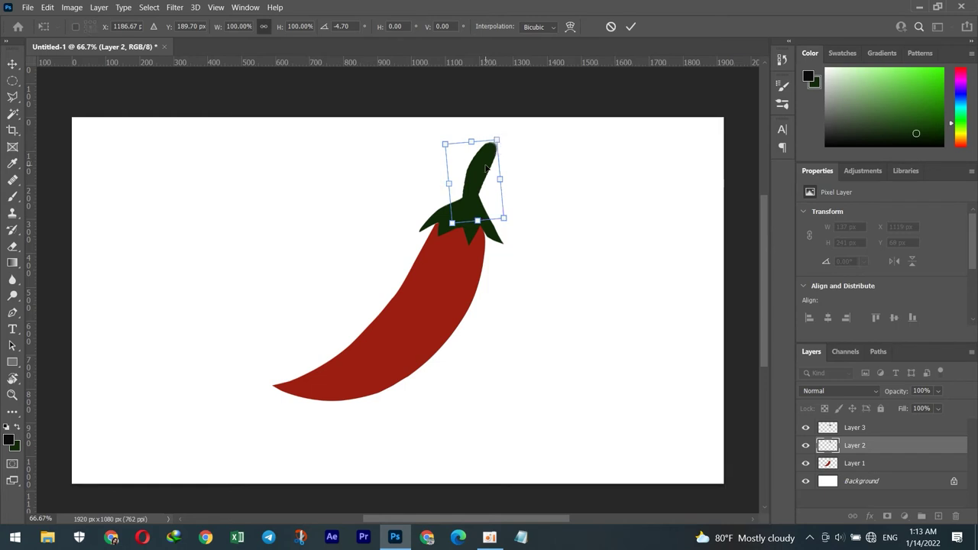
{"action": "key", "text": "Down"}
{"action": "key", "text": "Down"}
{"action": "key", "text": "Down"}
{"action": "key", "text": "Down"}
{"action": "key", "text": "Down"}
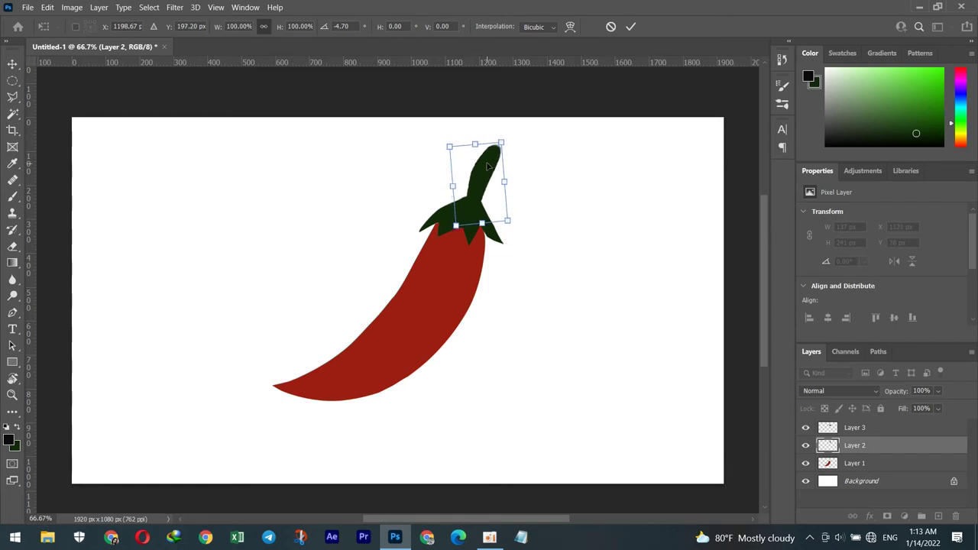
{"action": "key", "text": "Return"}
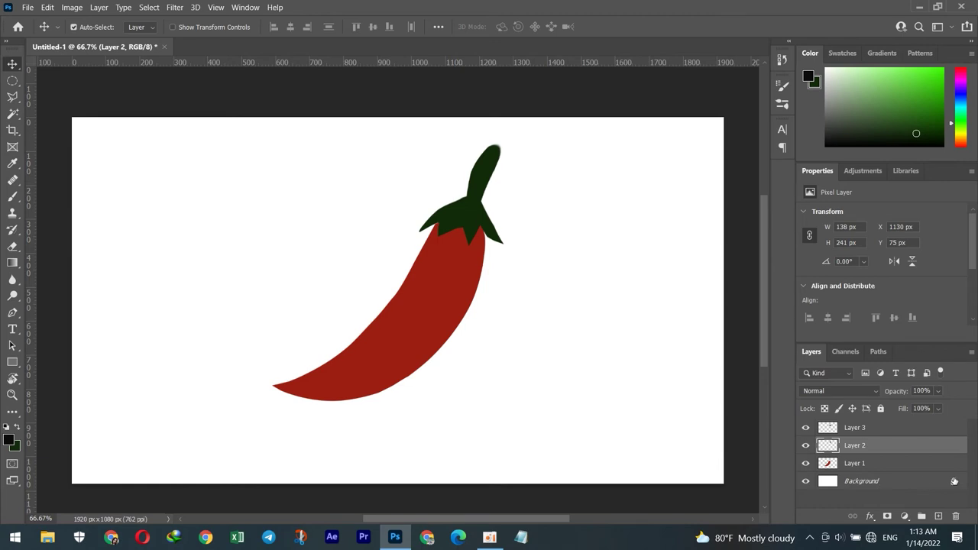
- Unlock the background as Layer 0 and try a muted brown fill, then undo it
{"action": "left_click", "coordinate": [953, 481]}
{"action": "left_click", "coordinate": [17, 448]}
{"action": "left_click", "coordinate": [570, 299]}
{"action": "left_click_drag", "start_coordinate": [569, 300], "coordinate": [569, 306]}
{"action": "left_click", "coordinate": [525, 225]}
{"action": "left_click", "coordinate": [475, 225]}
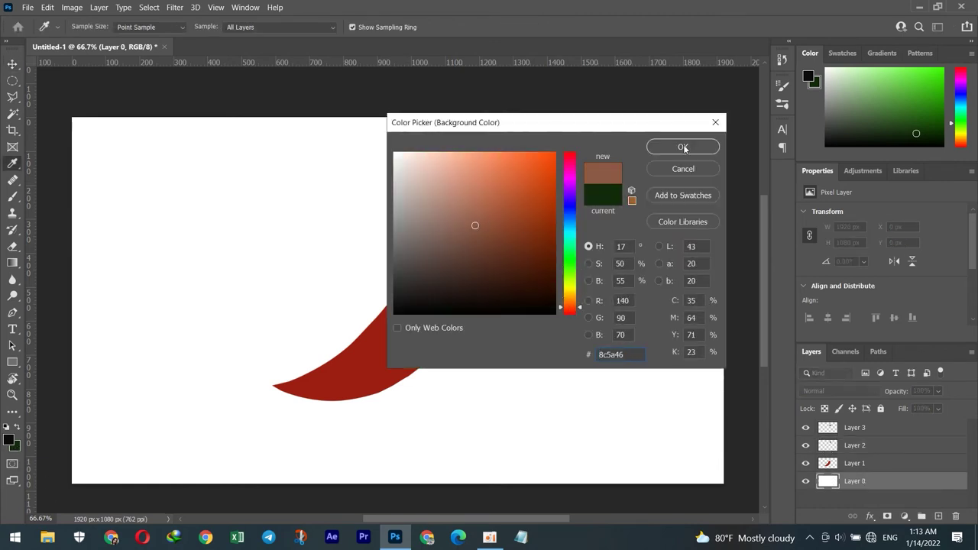
{"action": "left_click", "coordinate": [684, 148]}
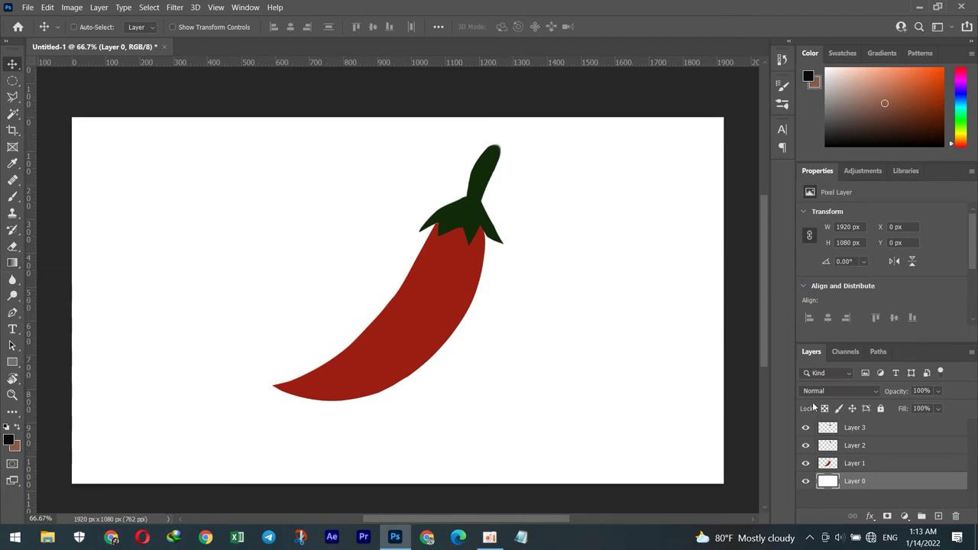
{"action": "key", "text": "ctrl+BackSpace"}
{"action": "key", "text": "ctrl+z"}
- Fill Layer 0 with a flat medium grey background colour
{"action": "left_click", "coordinate": [15, 447]}
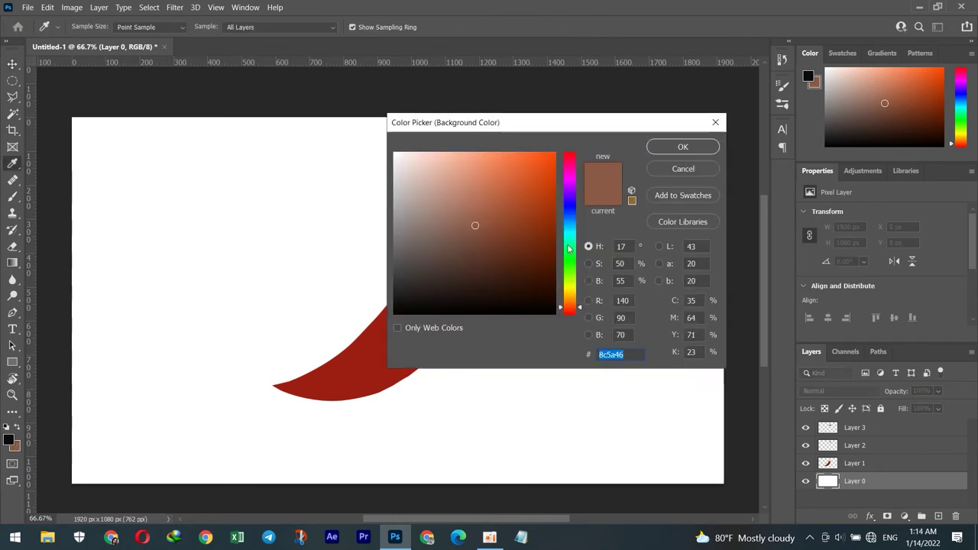
{"action": "left_click", "coordinate": [424, 236]}
{"action": "left_click", "coordinate": [665, 147]}
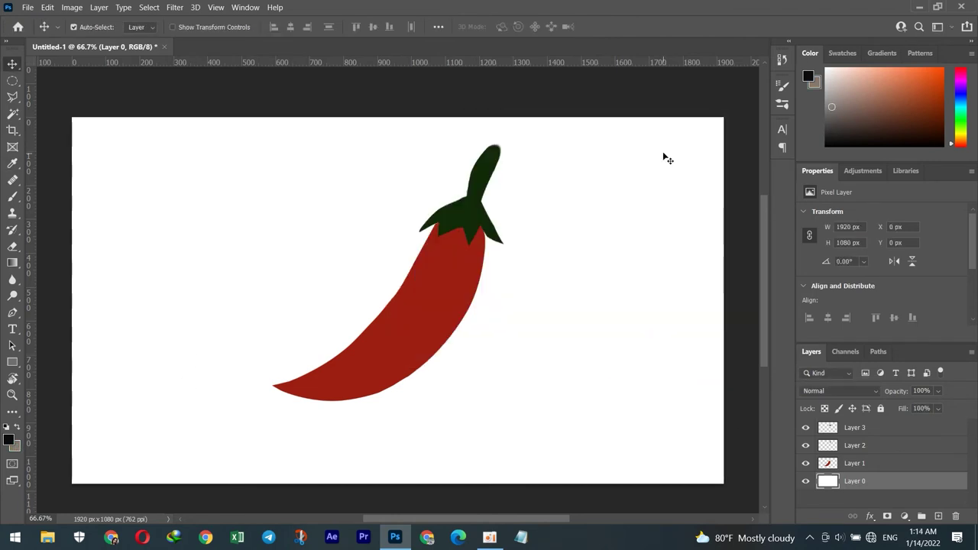
{"action": "key", "text": "ctrl+BackSpace"}
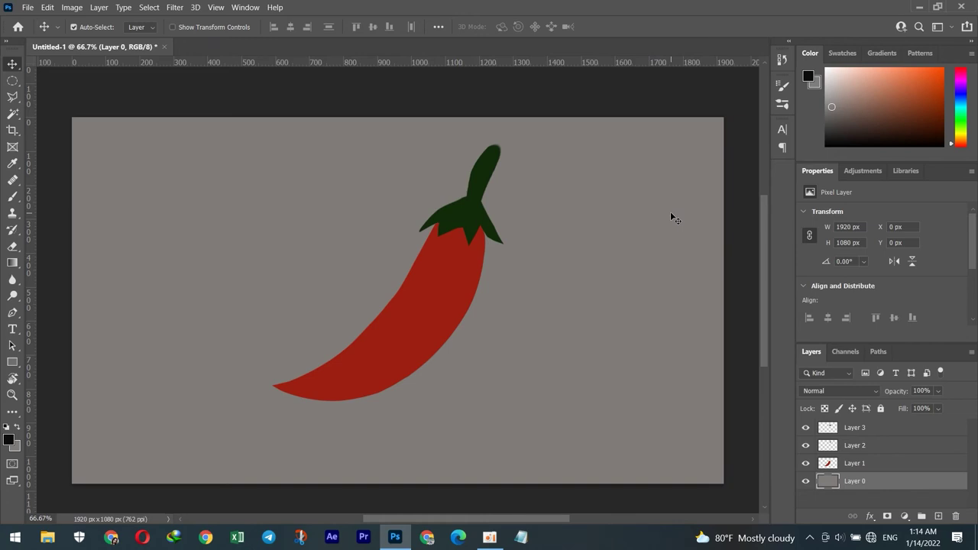
{"action": "left_click", "coordinate": [854, 464]}
{"action": "left_click", "coordinate": [870, 516]}
- Add a 13 px dark-red Stroke effect around the pepper body on Layer 1
{"action": "left_click", "coordinate": [893, 427]}
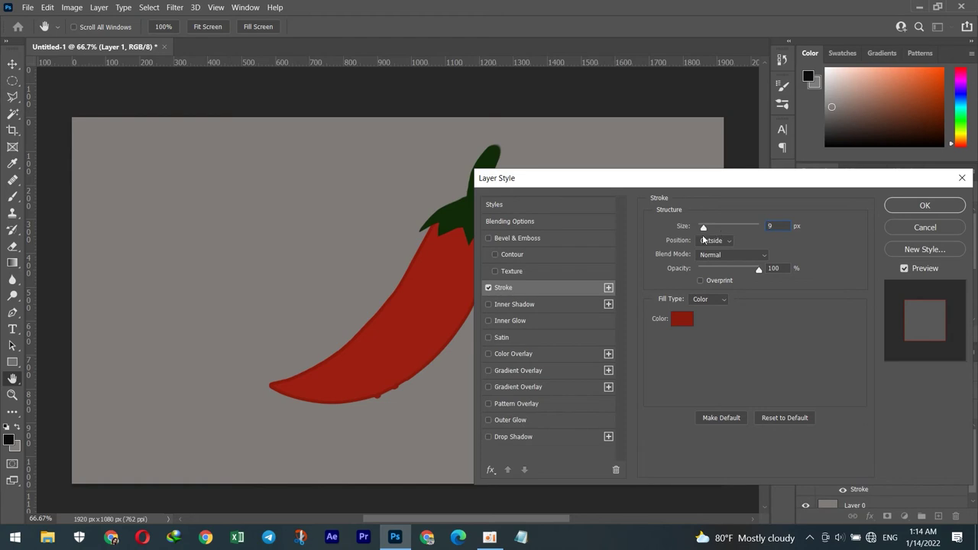
{"action": "left_click_drag", "start_coordinate": [704, 229], "coordinate": [705, 231]}
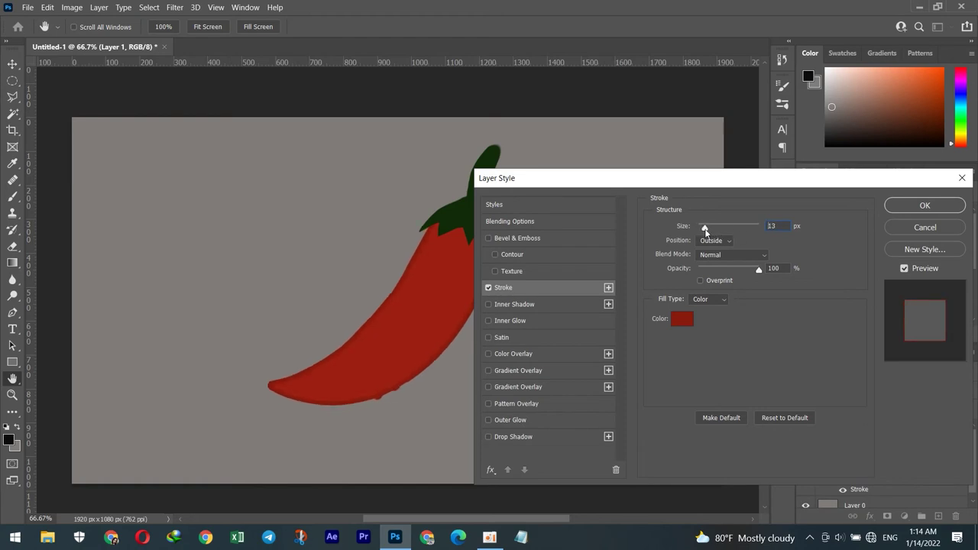
{"action": "left_click", "coordinate": [920, 207]}
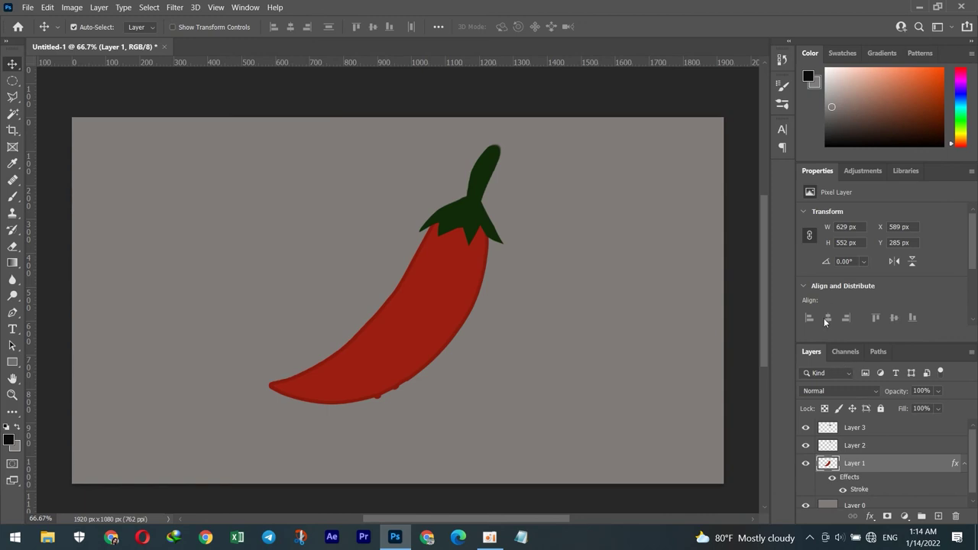
{"action": "scroll", "coordinate": [853, 486], "scroll_direction": "down", "scroll_amount": 1}
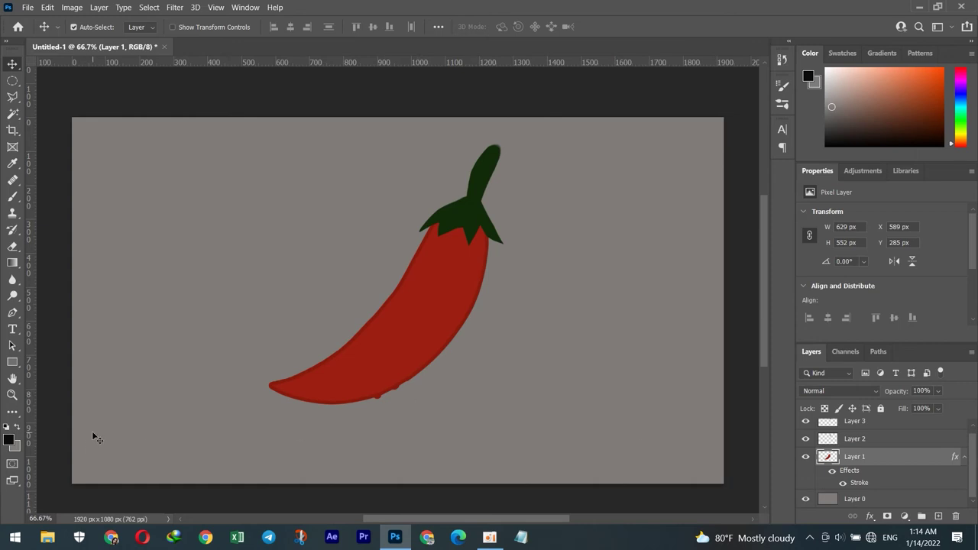
{"action": "left_click", "coordinate": [10, 439]}
- Set up a Soft Round brush with white as the painting colour
{"action": "left_click", "coordinate": [12, 197]}
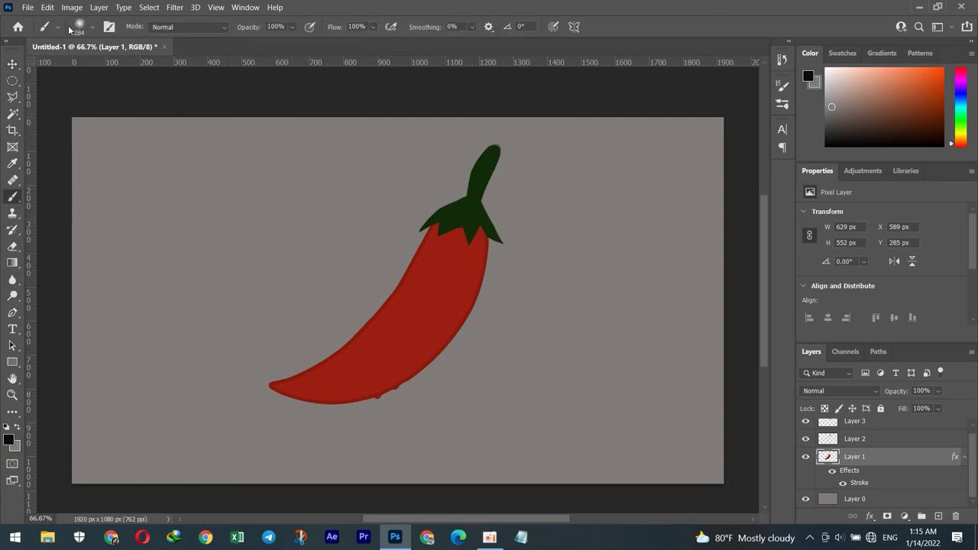
{"action": "left_click", "coordinate": [92, 27]}
{"action": "left_click", "coordinate": [48, 145]}
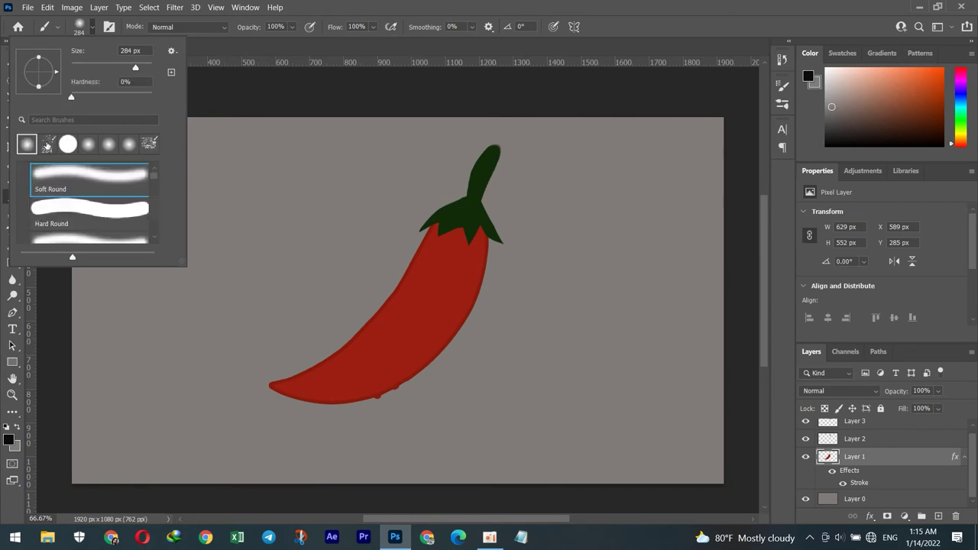
{"action": "left_click", "coordinate": [9, 439]}
{"action": "left_click", "coordinate": [398, 158]}
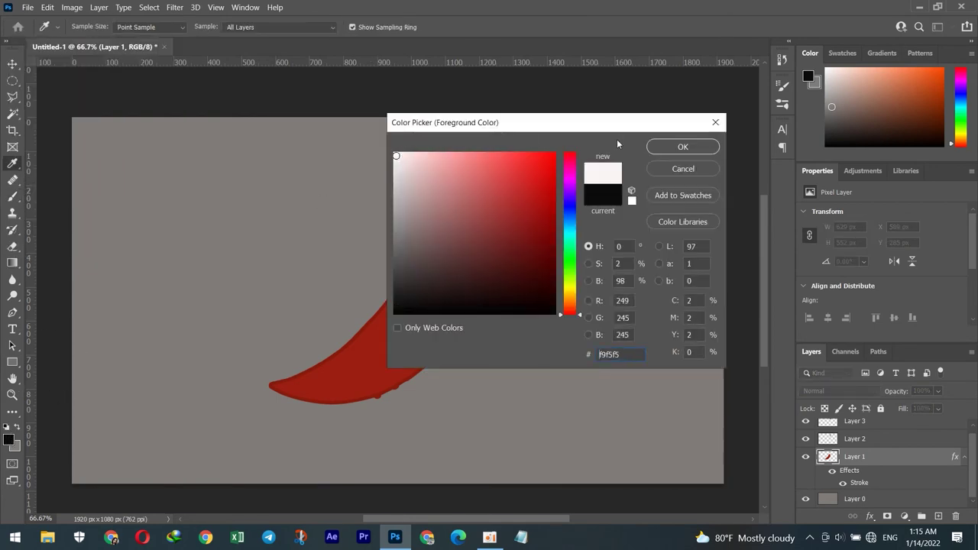
{"action": "left_click", "coordinate": [682, 147]}
- Paint a soft white dab on a new layer and move it below Layer 0, discarding a trial resize
{"action": "left_click", "coordinate": [939, 516]}
{"action": "left_click", "coordinate": [351, 430]}
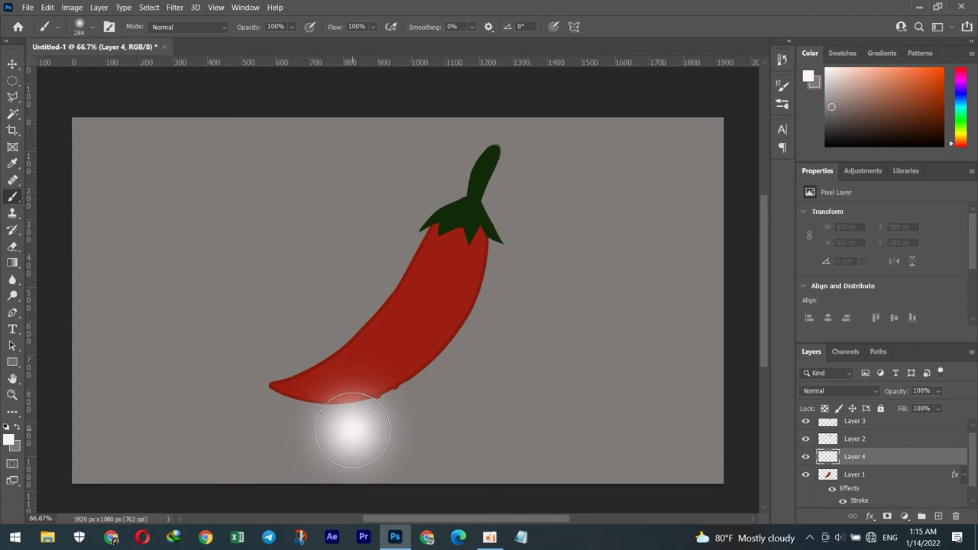
{"action": "scroll", "coordinate": [877, 474], "scroll_direction": "down", "scroll_amount": 1}
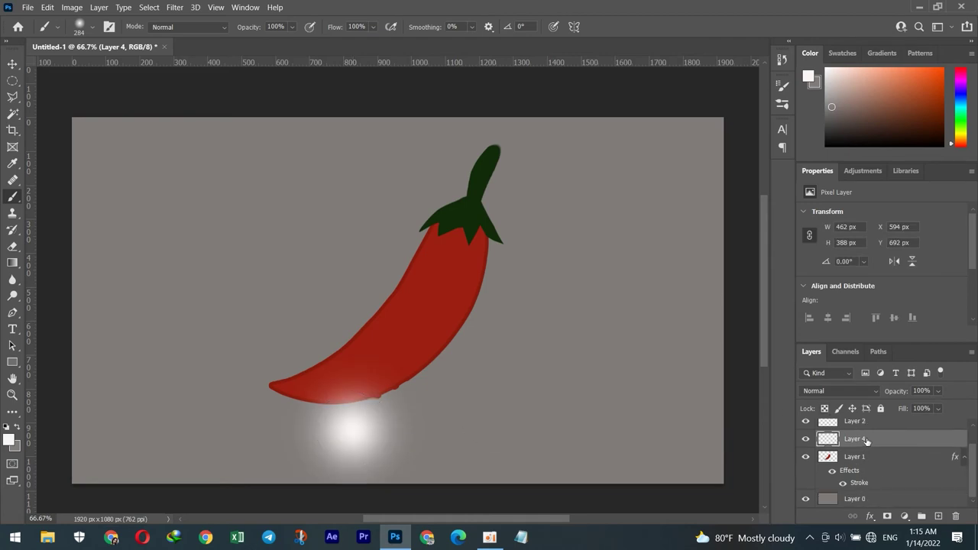
{"action": "left_click_drag", "start_coordinate": [866, 439], "coordinate": [879, 500]}
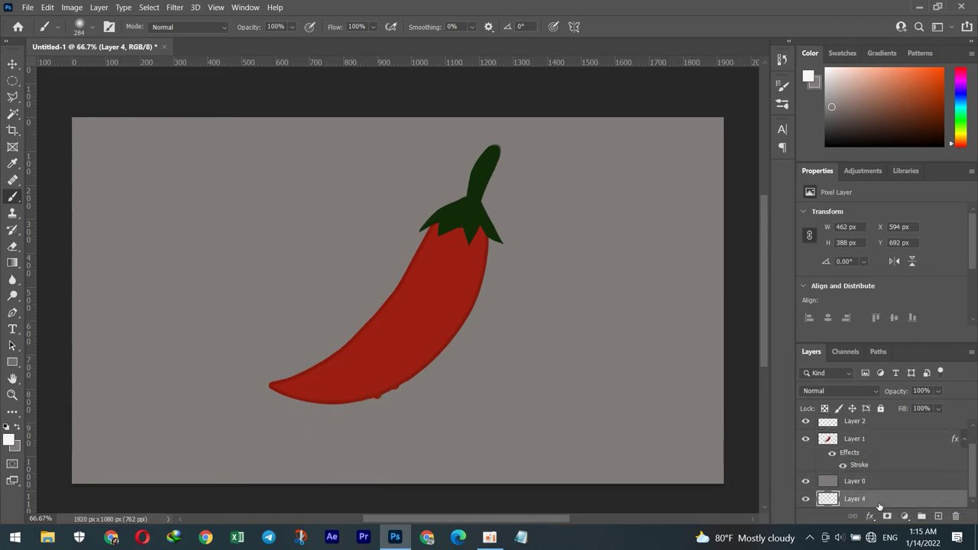
{"action": "key", "text": "ctrl+t"}
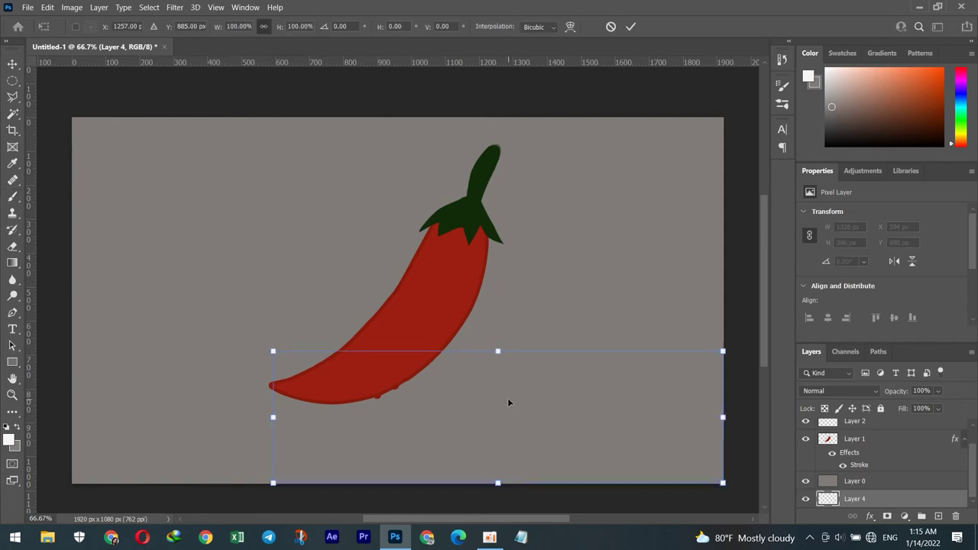
{"action": "left_click_drag", "start_coordinate": [495, 438], "coordinate": [368, 420]}
{"action": "left_click_drag", "start_coordinate": [372, 336], "coordinate": [383, 394]}
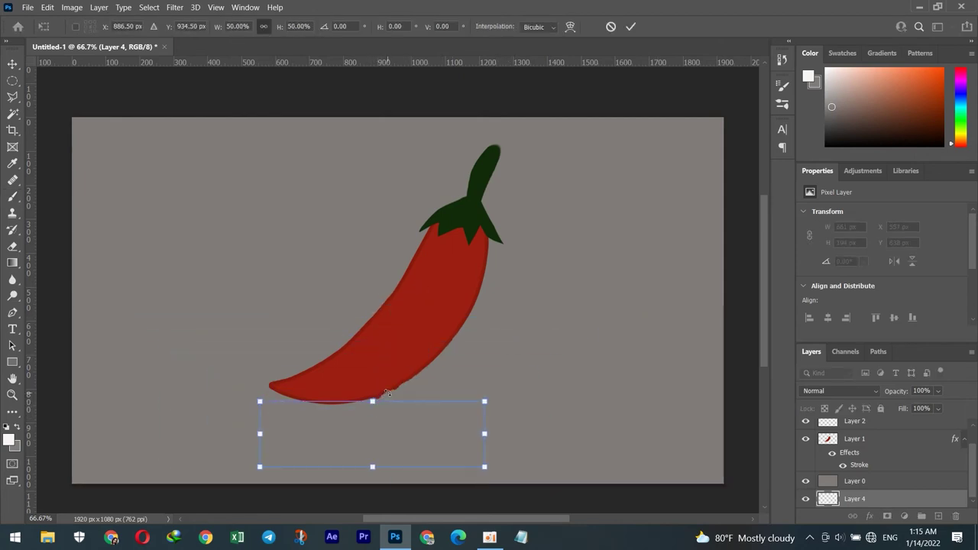
{"action": "key", "text": "ctrl+z"}
{"action": "key", "text": "ctrl+z"}
- Move the glow layer back above Layer 0 and shift the glow left and up
{"action": "left_click_drag", "start_coordinate": [855, 498], "coordinate": [858, 488]}
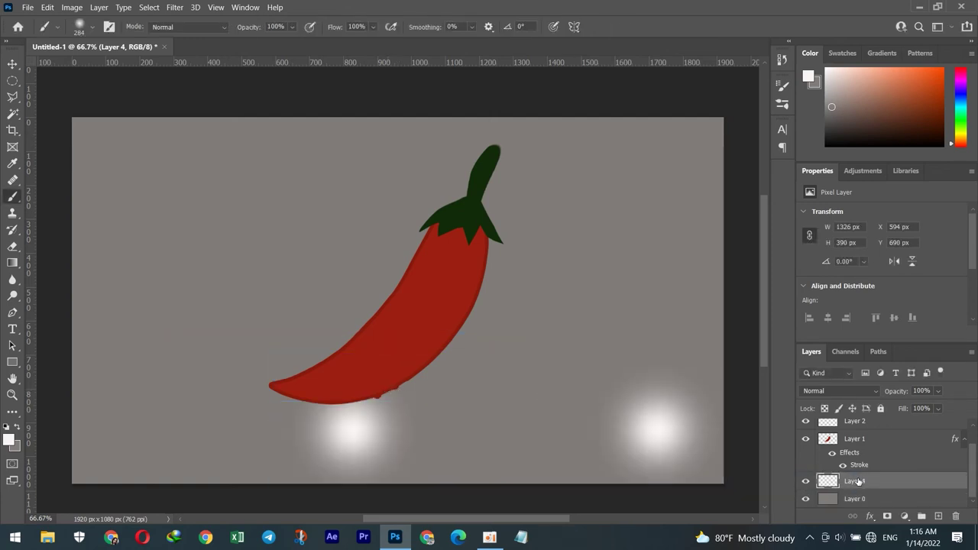
{"action": "key", "text": "b"}
{"action": "left_click", "coordinate": [12, 63]}
{"action": "left_click_drag", "start_coordinate": [670, 433], "coordinate": [563, 399]}
- Stretch and rotate the glow along the pepper's length, then hide Layer 4
{"action": "key", "text": "ctrl+t"}
{"action": "left_click_drag", "start_coordinate": [619, 384], "coordinate": [324, 390]}
{"action": "left_click_drag", "start_coordinate": [336, 428], "coordinate": [473, 306]}
{"action": "left_click_drag", "start_coordinate": [275, 382], "coordinate": [405, 270]}
{"action": "mouse_move", "coordinate": [321, 432]}
{"action": "left_mouse_down"}
{"action": "mouse_move", "coordinate": [481, 345]}
{"action": "mouse_move", "coordinate": [458, 378]}
{"action": "left_mouse_up"}
{"action": "left_click_drag", "start_coordinate": [420, 334], "coordinate": [409, 331]}
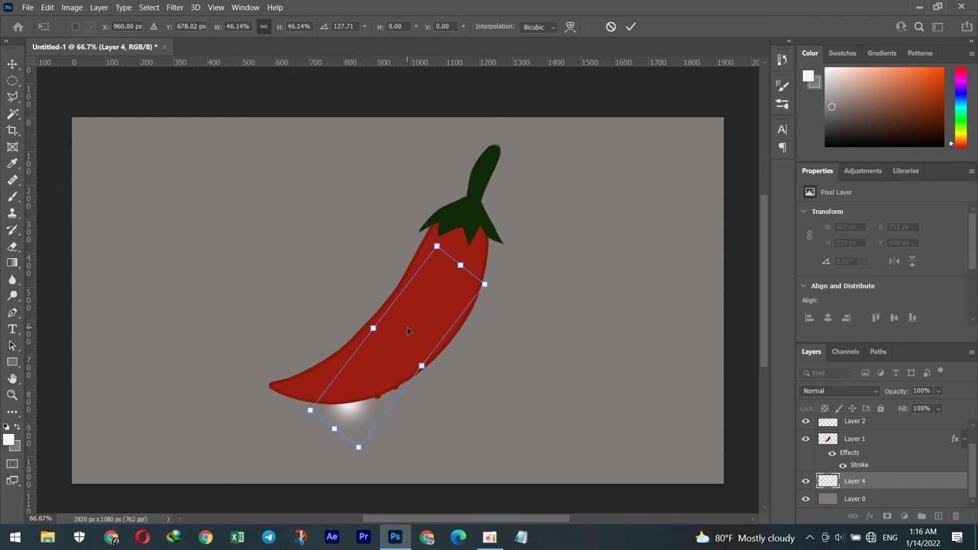
{"action": "left_click_drag", "start_coordinate": [436, 246], "coordinate": [433, 220]}
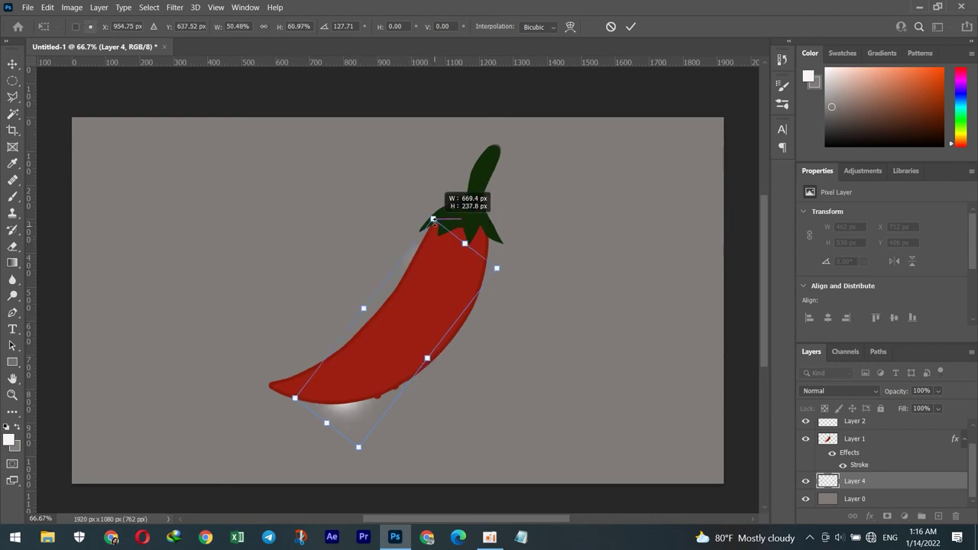
{"action": "left_click_drag", "start_coordinate": [434, 217], "coordinate": [467, 143]}
{"action": "left_click_drag", "start_coordinate": [482, 234], "coordinate": [497, 241]}
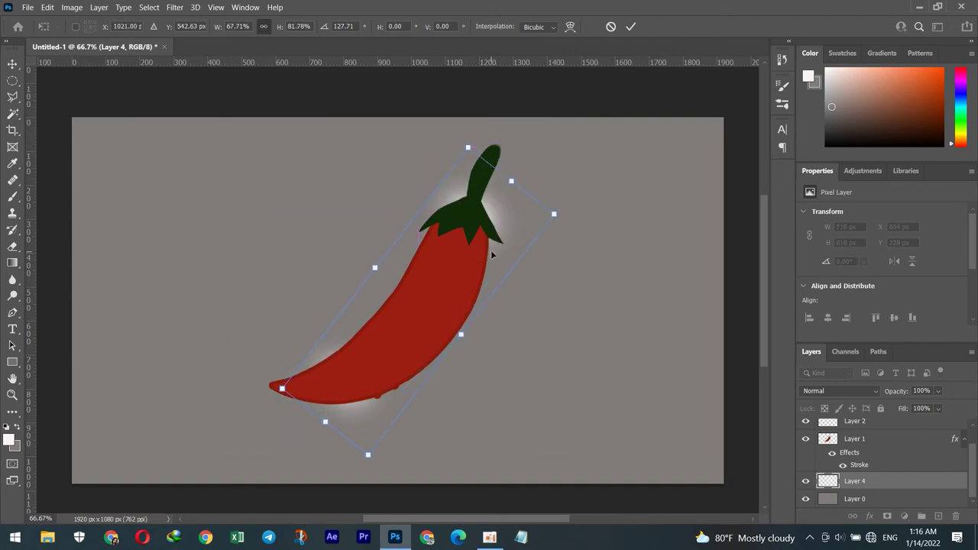
{"action": "left_click", "coordinate": [806, 483]}
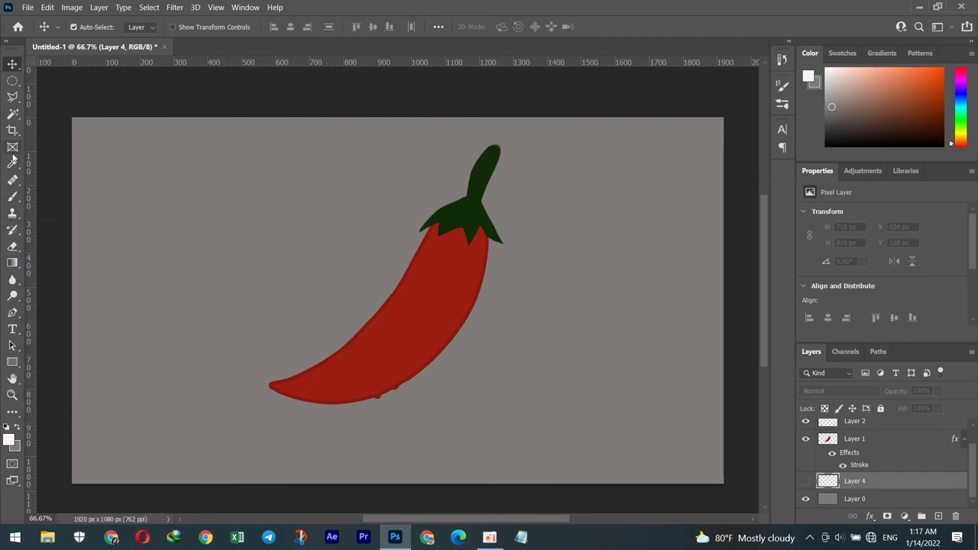
- Paint a soft white dab on new Layer 5, then widen and flatten it
{"action": "left_click", "coordinate": [13, 195]}
{"action": "left_click", "coordinate": [46, 197]}
{"action": "left_click", "coordinate": [93, 28]}
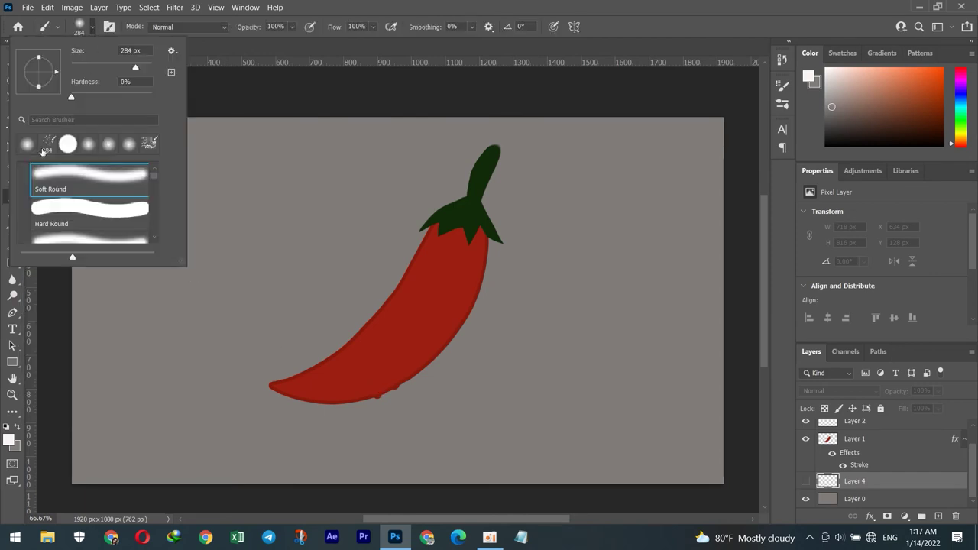
{"action": "left_click", "coordinate": [939, 515]}
{"action": "left_click", "coordinate": [352, 430]}
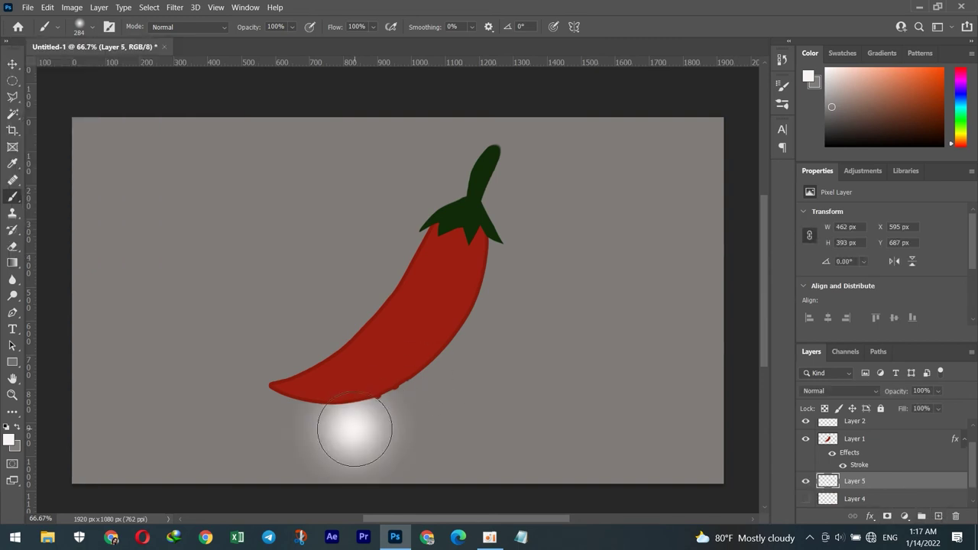
{"action": "key", "text": "ctrl+t"}
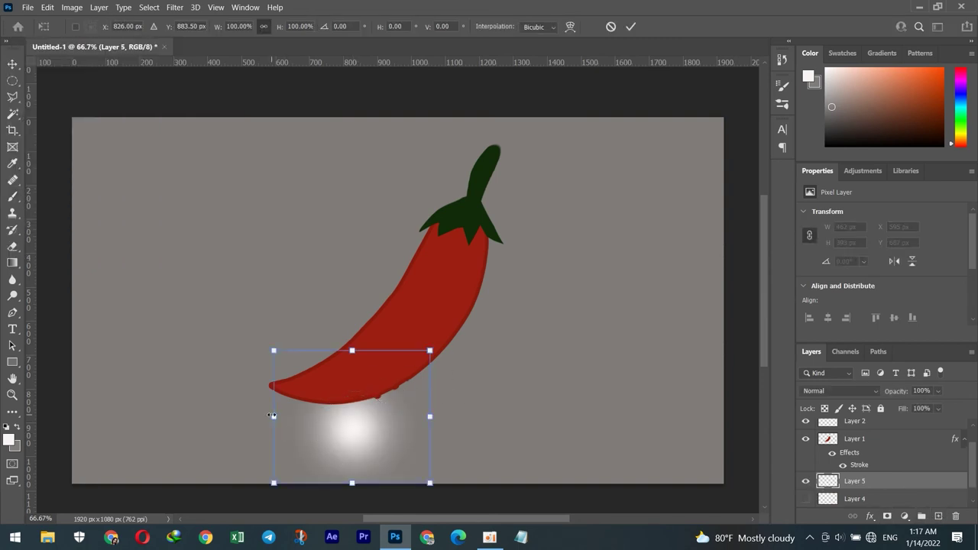
{"action": "left_click_drag", "start_coordinate": [273, 416], "coordinate": [214, 416]}
{"action": "left_click_drag", "start_coordinate": [430, 416], "coordinate": [485, 415]}
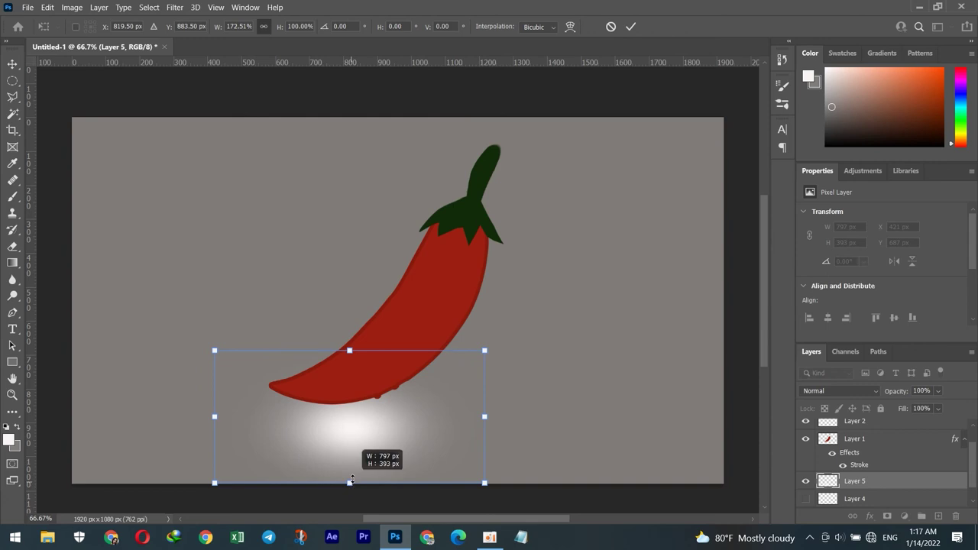
{"action": "left_click_drag", "start_coordinate": [350, 481], "coordinate": [352, 444]}
{"action": "left_click_drag", "start_coordinate": [350, 350], "coordinate": [349, 336]}
- Enlarge the glow, rotate it about -49°, and place it behind the pepper's upper side
{"action": "mouse_move", "coordinate": [425, 393]}
{"action": "left_mouse_down"}
{"action": "mouse_move", "coordinate": [472, 281]}
{"action": "mouse_move", "coordinate": [488, 286]}
{"action": "left_mouse_up"}
{"action": "left_click_drag", "start_coordinate": [568, 236], "coordinate": [608, 223]}
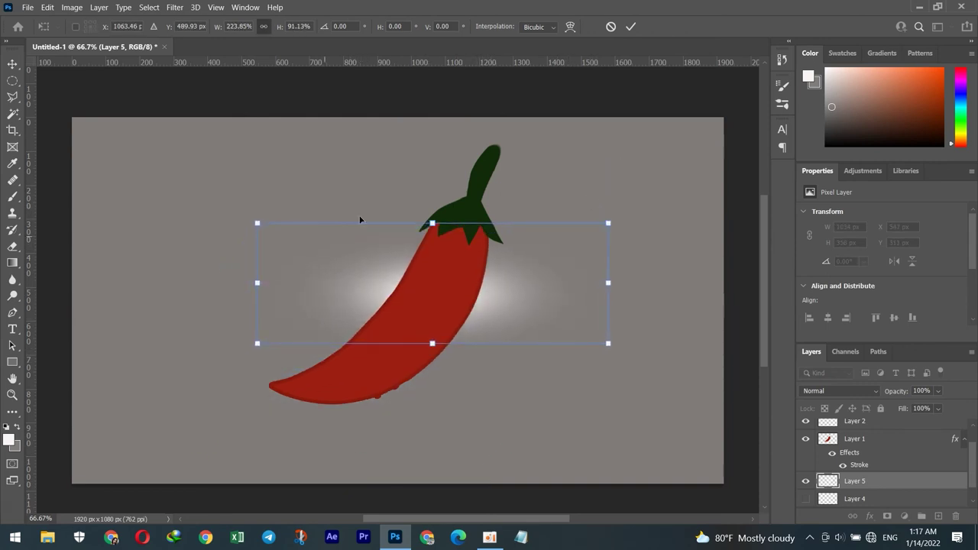
{"action": "left_click_drag", "start_coordinate": [433, 223], "coordinate": [432, 183]}
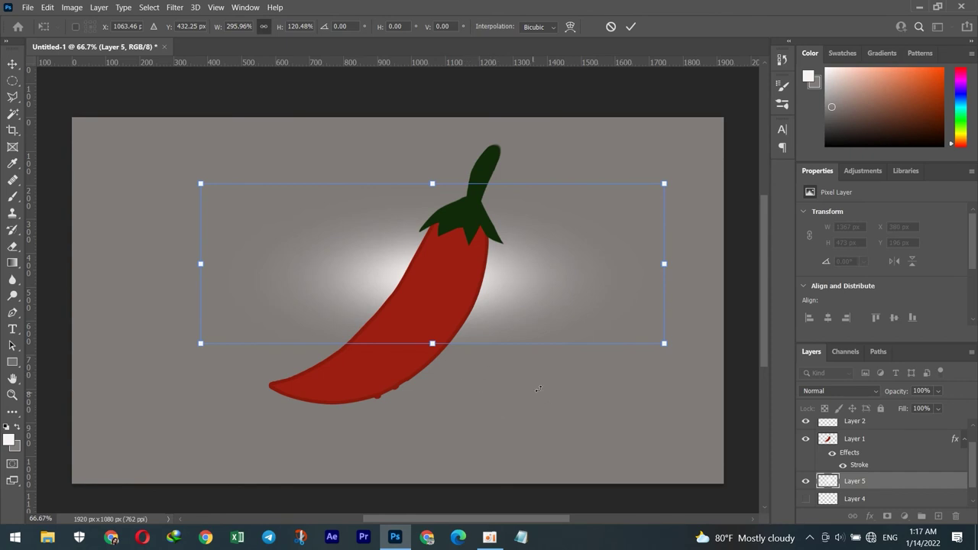
{"action": "mouse_move", "coordinate": [662, 322]}
{"action": "left_mouse_down"}
{"action": "mouse_move", "coordinate": [444, 343]}
{"action": "mouse_move", "coordinate": [472, 302]}
{"action": "left_mouse_up"}
{"action": "mouse_move", "coordinate": [469, 255]}
{"action": "left_mouse_down"}
{"action": "mouse_move", "coordinate": [450, 273]}
{"action": "mouse_move", "coordinate": [448, 295]}
{"action": "mouse_move", "coordinate": [451, 257]}
{"action": "left_mouse_up"}
{"action": "left_click_drag", "start_coordinate": [540, 317], "coordinate": [541, 302]}
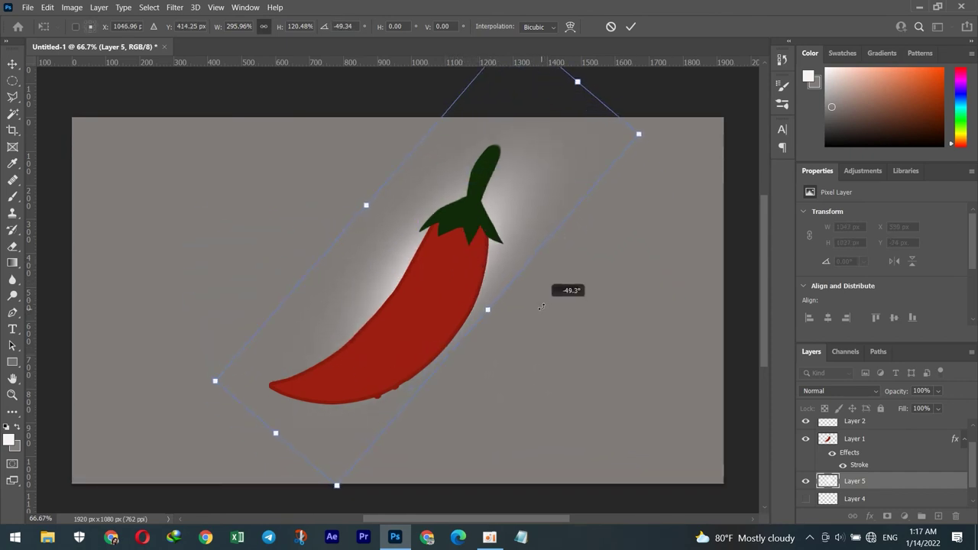
{"action": "left_click_drag", "start_coordinate": [276, 433], "coordinate": [258, 454]}
{"action": "mouse_move", "coordinate": [454, 279]}
{"action": "left_mouse_down"}
{"action": "mouse_move", "coordinate": [448, 299]}
{"action": "mouse_move", "coordinate": [439, 288]}
{"action": "left_mouse_up"}
{"action": "key", "text": "Return"}
- Choose a near-black painting colour, discarding a first empty shadow layer attempt
{"action": "key", "text": "b"}
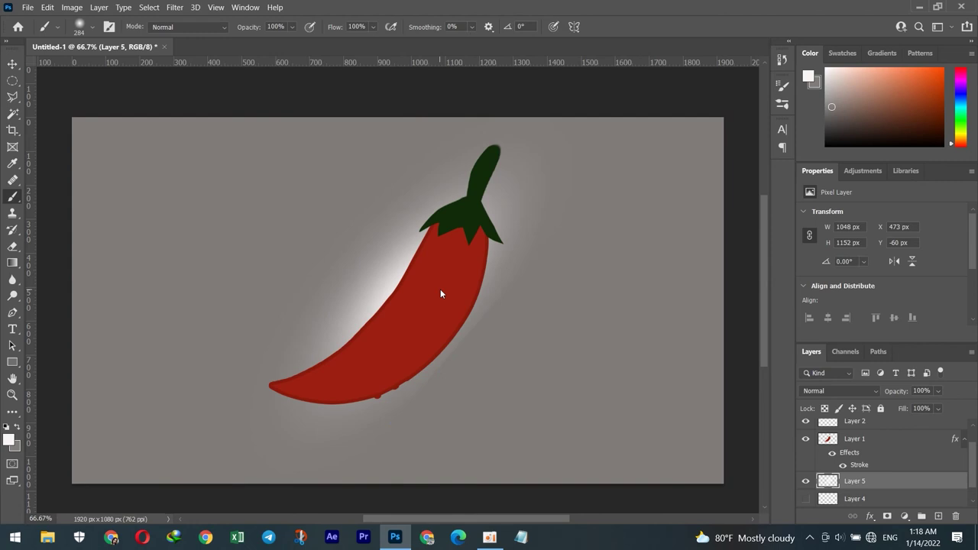
{"action": "left_click", "coordinate": [9, 440]}
{"action": "left_click", "coordinate": [405, 299]}
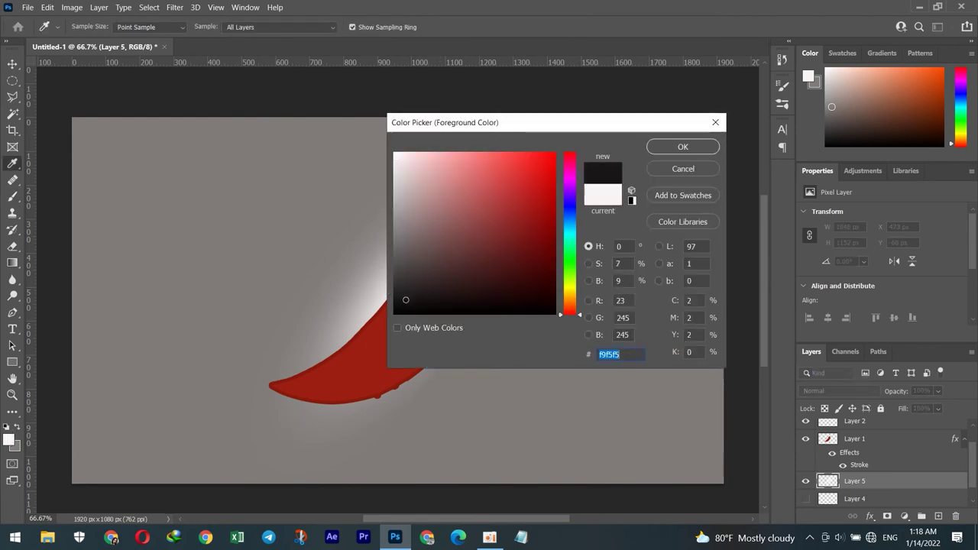
{"action": "left_click", "coordinate": [400, 307]}
{"action": "left_click", "coordinate": [682, 147]}
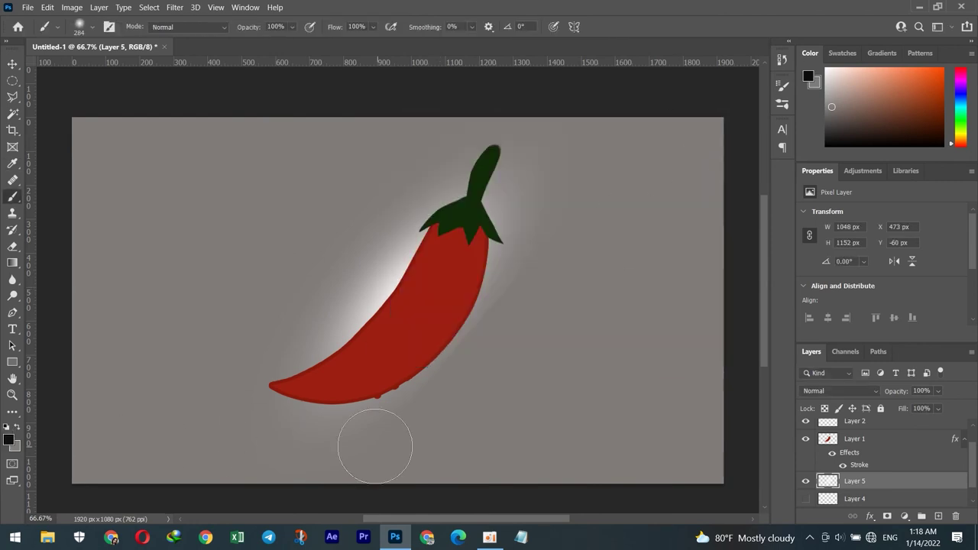
{"action": "left_click", "coordinate": [360, 419]}
{"action": "left_click", "coordinate": [939, 516]}
{"action": "key", "text": "ctrl+t"}
{"action": "left_click", "coordinate": [500, 212]}
{"action": "key", "text": "ctrl+z"}
{"action": "key", "text": "ctrl+z"}
- Paint a dark dab on new Layer 6 and stretch it into a wide, flat oval shadow
{"action": "left_click", "coordinate": [939, 516]}
{"action": "left_click", "coordinate": [347, 430]}
{"action": "key", "text": "ctrl+t"}
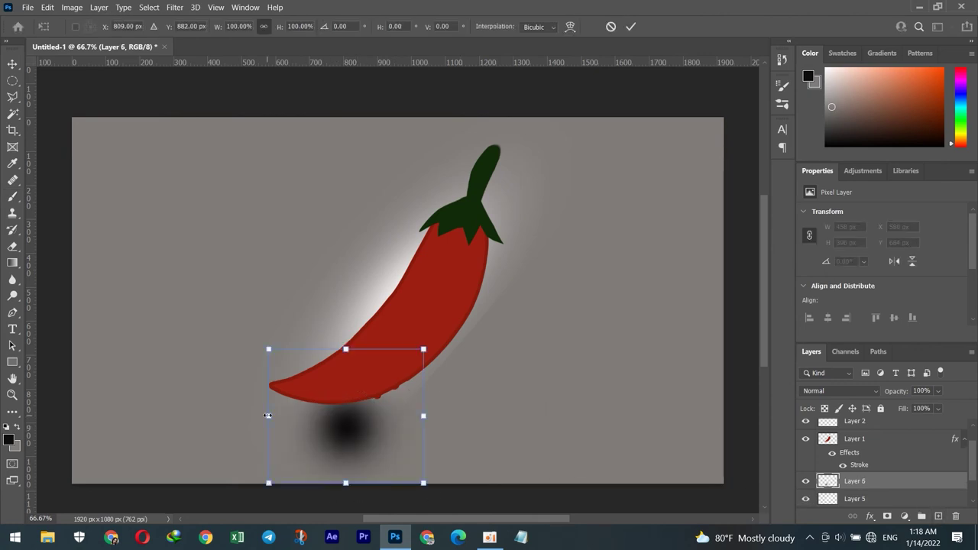
{"action": "left_click_drag", "start_coordinate": [267, 415], "coordinate": [221, 415]}
{"action": "left_click_drag", "start_coordinate": [423, 415], "coordinate": [504, 415]}
{"action": "mouse_move", "coordinate": [362, 348]}
{"action": "left_mouse_down"}
{"action": "mouse_move", "coordinate": [364, 402]}
{"action": "mouse_move", "coordinate": [363, 391]}
{"action": "left_mouse_up"}
{"action": "left_click_drag", "start_coordinate": [212, 419], "coordinate": [159, 419]}
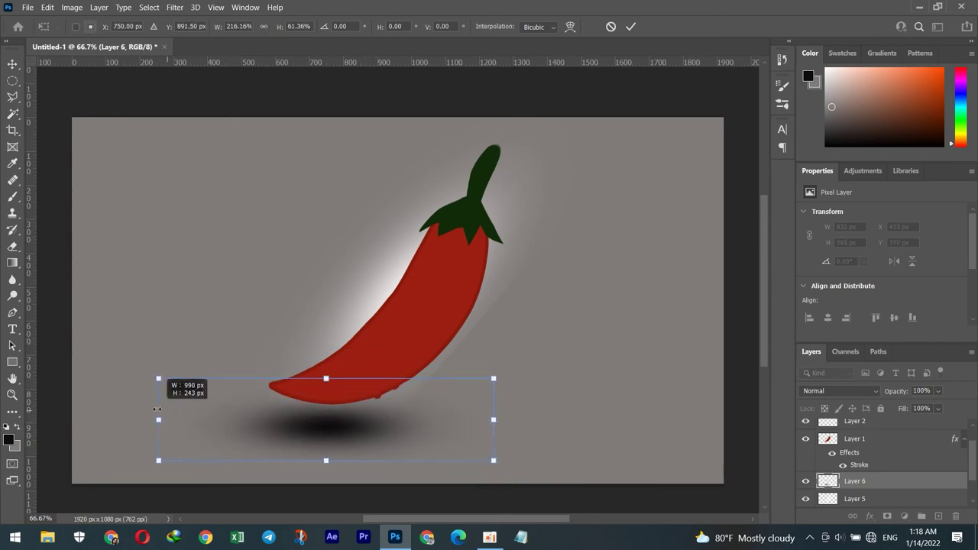
{"action": "left_click_drag", "start_coordinate": [494, 420], "coordinate": [563, 419]}
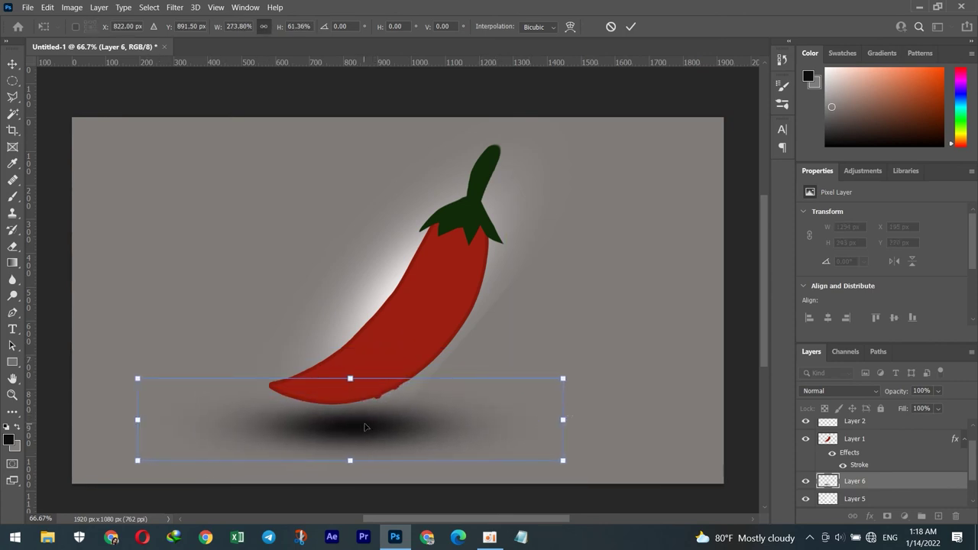
{"action": "left_click_drag", "start_coordinate": [353, 379], "coordinate": [348, 381]}
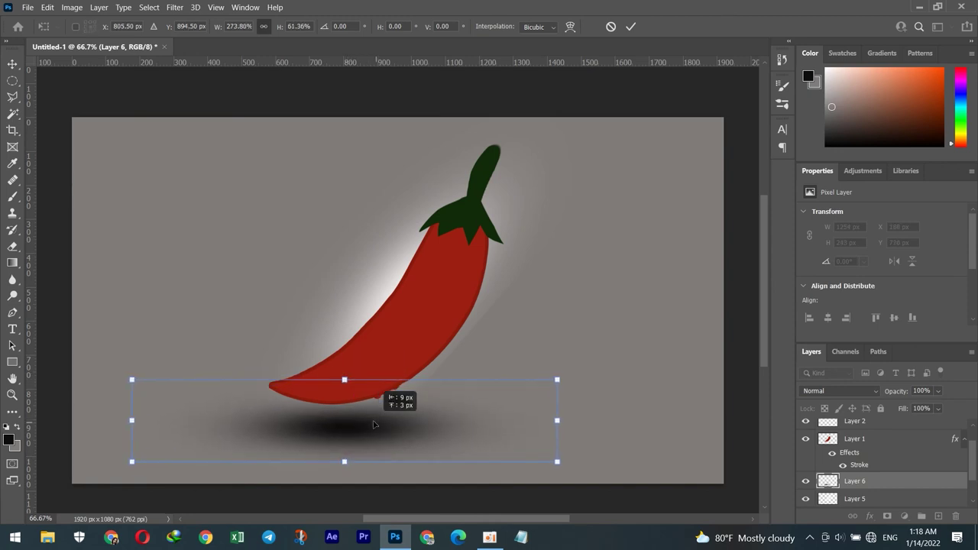
{"action": "key", "text": "Return"}
{"action": "key", "text": "b"}
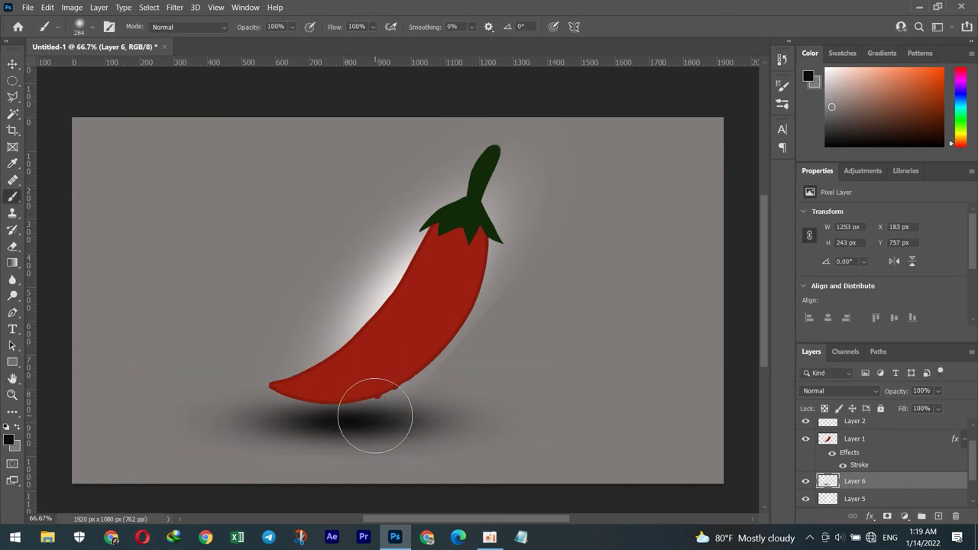
{"action": "key", "text": "v"}
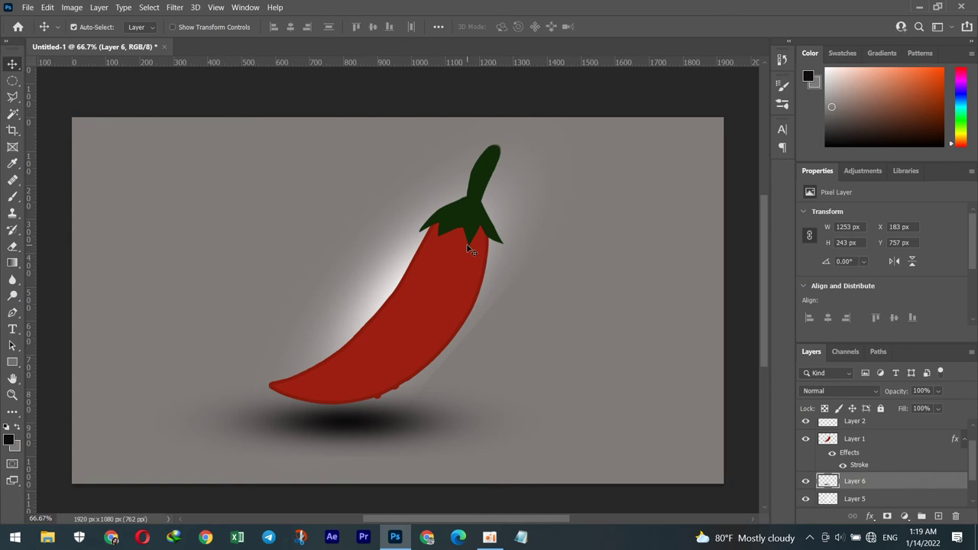
- Give the calyx leaves layer a 5 px dark green (1d3b0c) Stroke effect
{"action": "scroll", "coordinate": [861, 476], "scroll_direction": "up", "scroll_amount": 1}
{"action": "left_click", "coordinate": [863, 427]}
{"action": "left_click", "coordinate": [870, 515]}
{"action": "left_click", "coordinate": [889, 421]}
{"action": "left_click", "coordinate": [682, 319]}
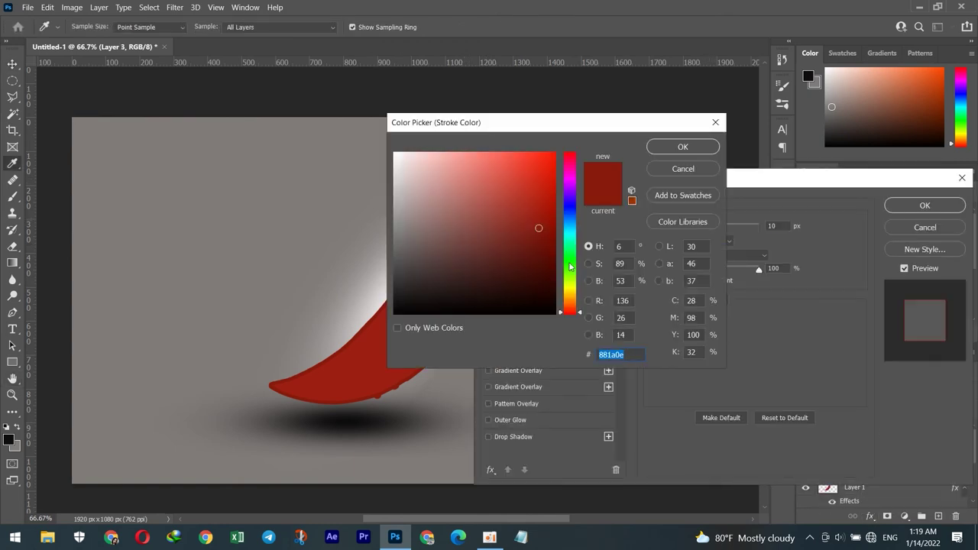
{"action": "type", "text": "1d3b0c"}
{"action": "left_click", "coordinate": [681, 85]}
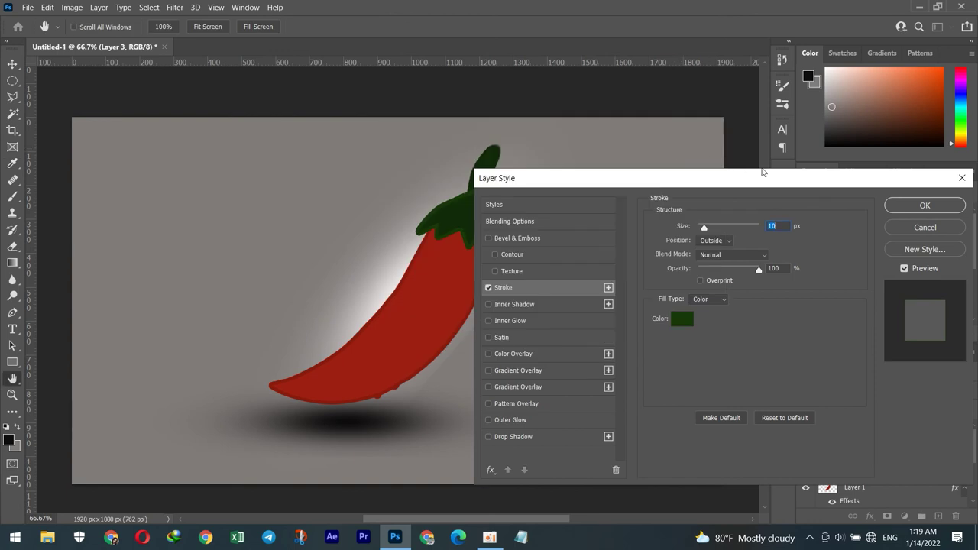
{"action": "left_click_drag", "start_coordinate": [714, 227], "coordinate": [701, 228]}
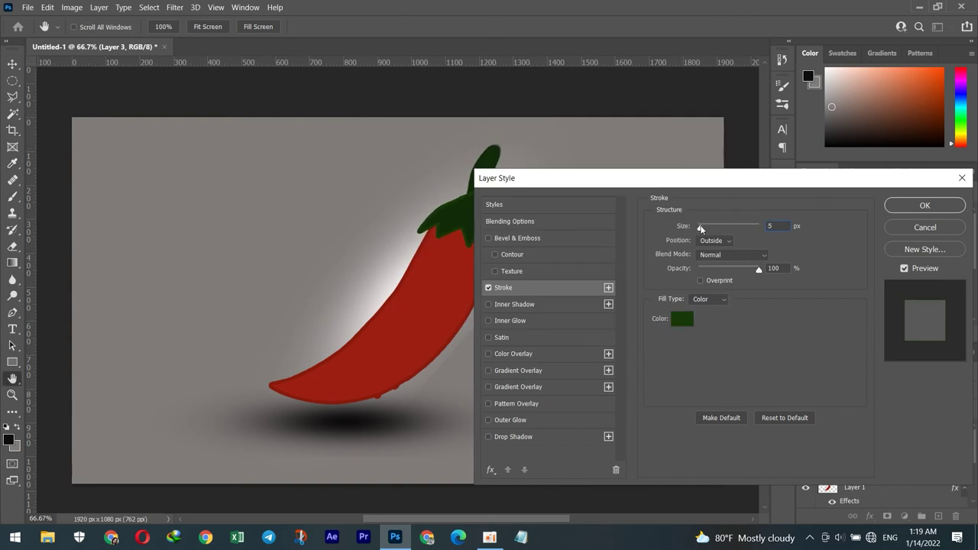
{"action": "left_click", "coordinate": [781, 227]}
{"action": "key", "text": "Return"}
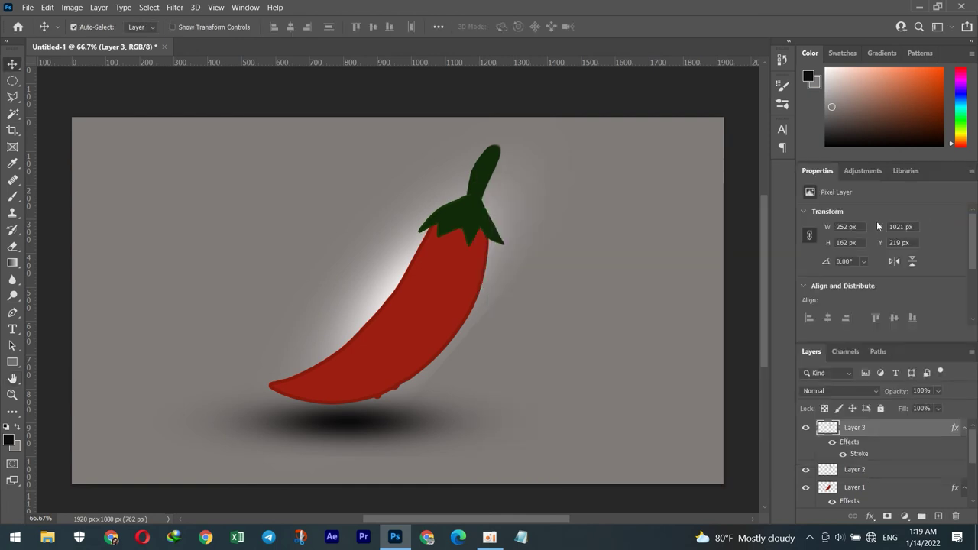
- Nudge the stem slightly right, add a Stroke to it, and hide the calyx's stroke
{"action": "left_click", "coordinate": [478, 203]}
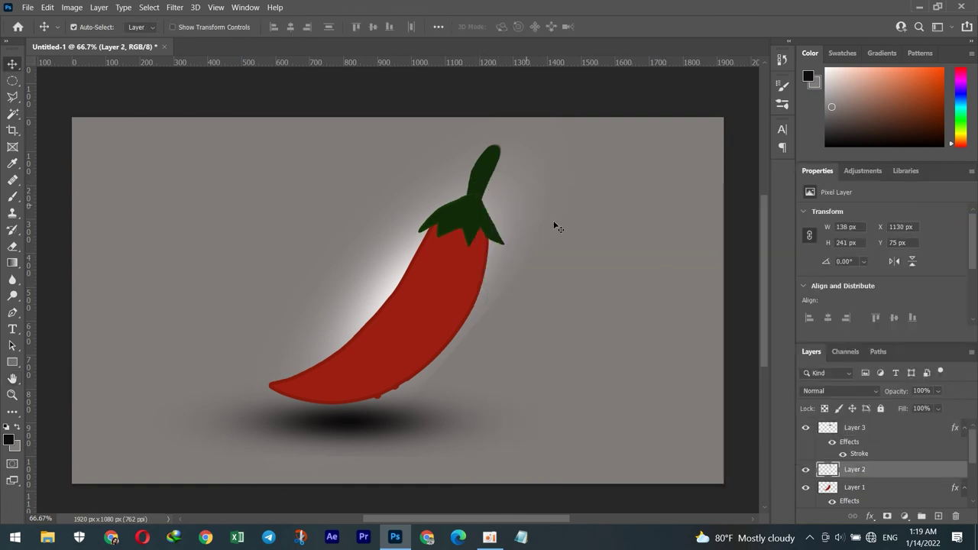
{"action": "left_click_drag", "start_coordinate": [483, 172], "coordinate": [486, 170]}
{"action": "left_click", "coordinate": [870, 516]}
{"action": "left_click", "coordinate": [880, 423]}
{"action": "left_click", "coordinate": [925, 207]}
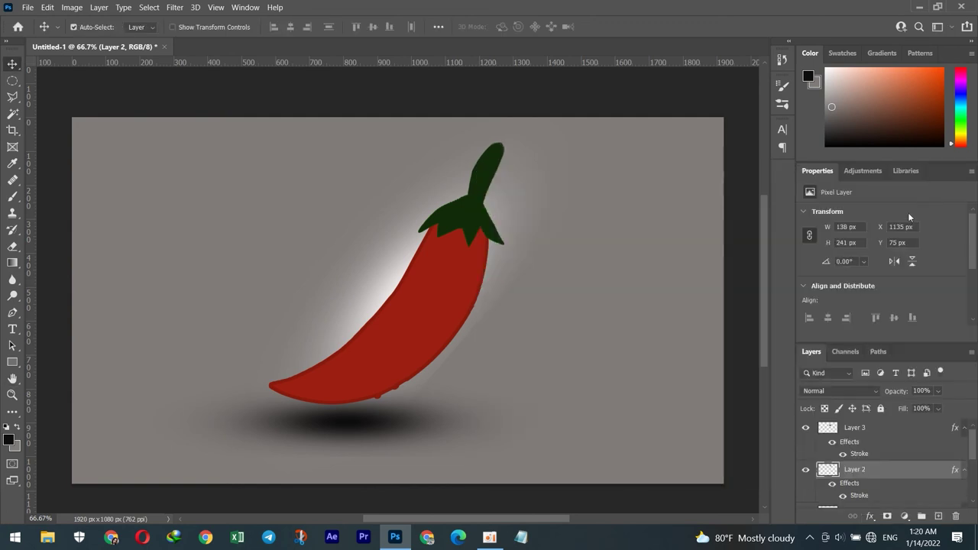
{"action": "left_click", "coordinate": [475, 201]}
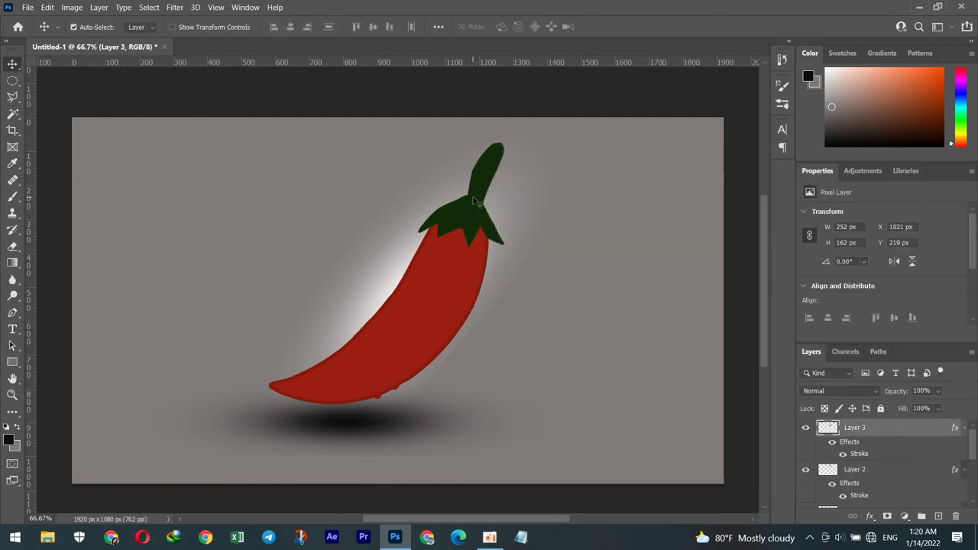
{"action": "left_click", "coordinate": [833, 443]}
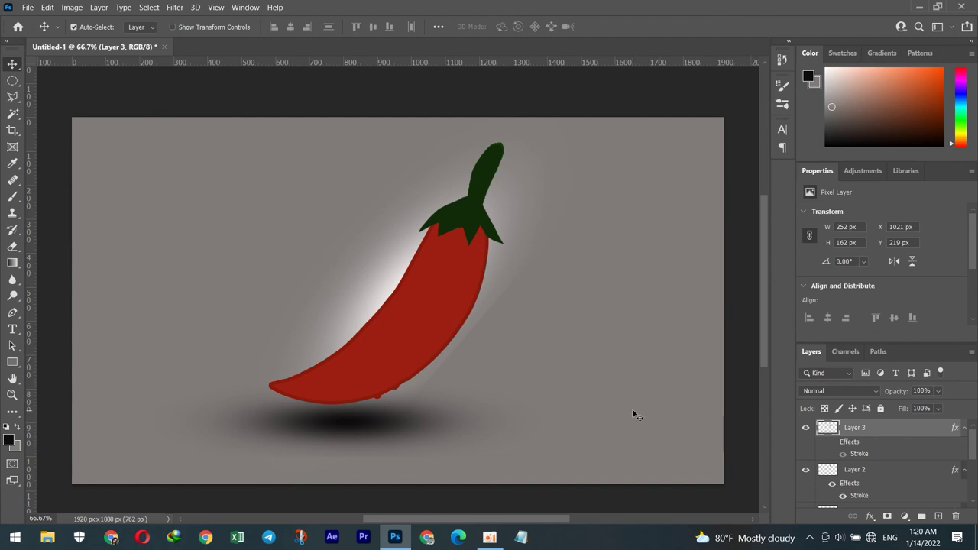
- Draw the first anchors of a thin curved highlight path up the pepper body with the Pen tool
{"action": "scroll", "coordinate": [633, 413], "scroll_direction": "down", "scroll_amount": 1}
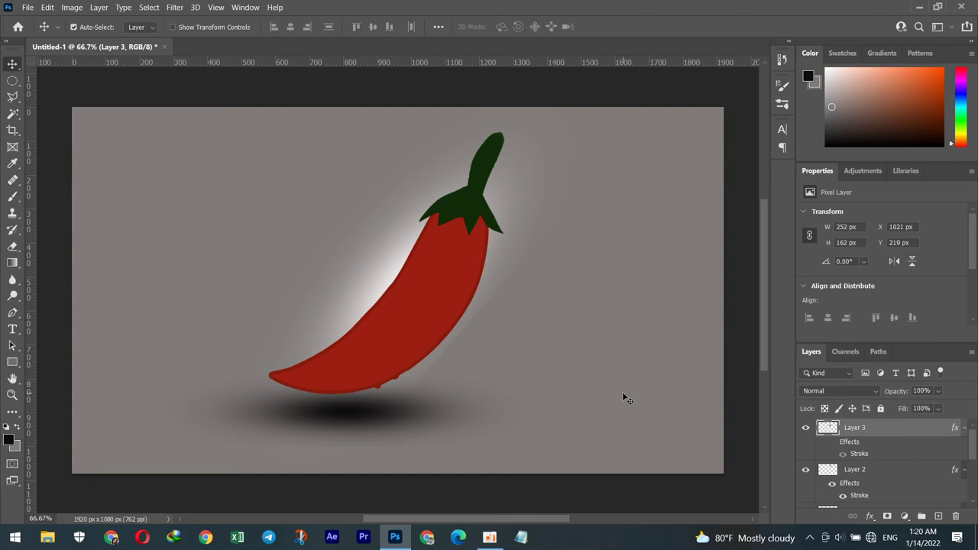
{"action": "left_click", "coordinate": [12, 312]}
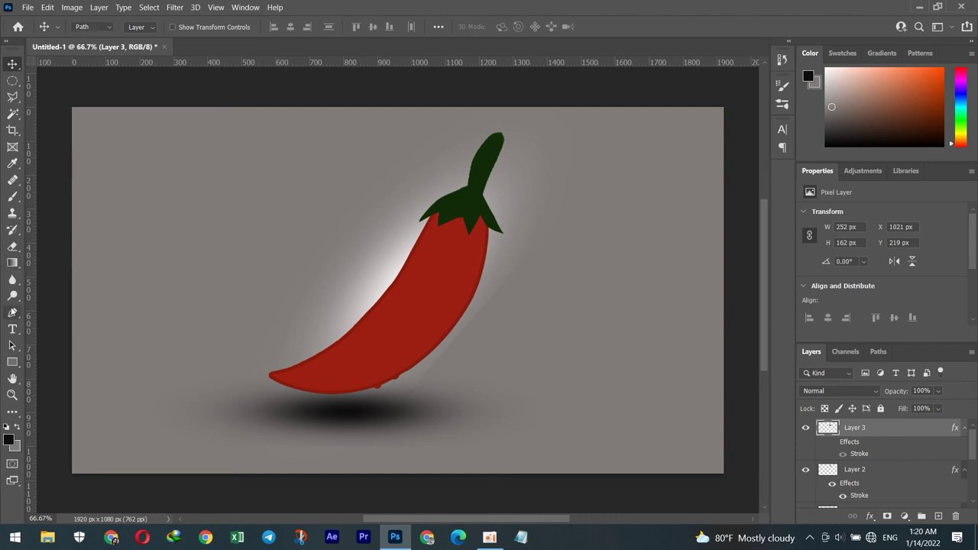
{"action": "left_click", "coordinate": [393, 345]}
{"action": "left_click_drag", "start_coordinate": [438, 284], "coordinate": [445, 265]}
{"action": "left_click", "coordinate": [453, 243]}
{"action": "left_click", "coordinate": [425, 304]}
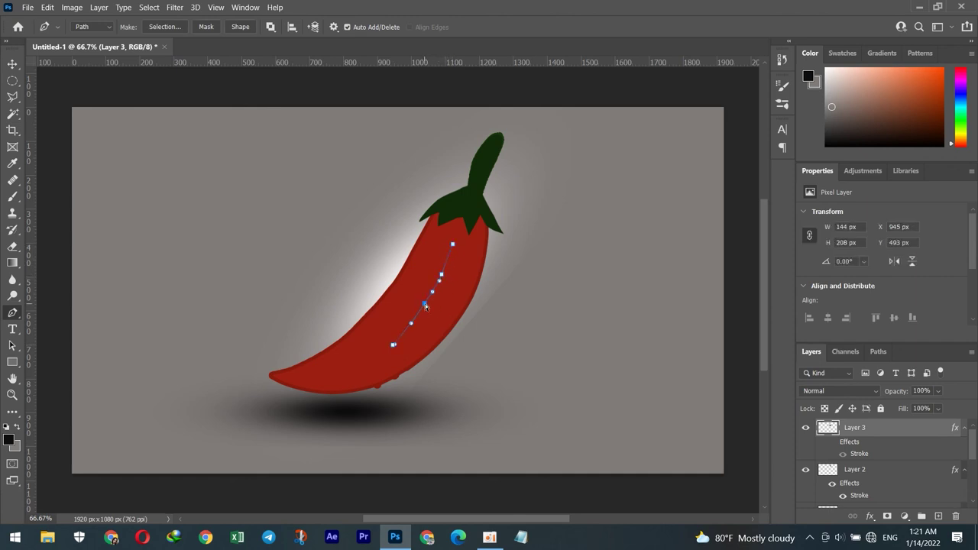
{"action": "left_click_drag", "start_coordinate": [442, 277], "coordinate": [452, 241]}
{"action": "left_click", "coordinate": [450, 304]}
{"action": "left_click_drag", "start_coordinate": [447, 303], "coordinate": [452, 276]}
{"action": "left_click", "coordinate": [447, 301]}
{"action": "left_click_drag", "start_coordinate": [445, 299], "coordinate": [455, 269]}
- Refine and close the sliver path, turn it into a selection, and add new Layer 7
{"action": "left_click", "coordinate": [453, 268]}
{"action": "left_click", "coordinate": [432, 327]}
{"action": "left_click", "coordinate": [453, 273]}
{"action": "left_click", "coordinate": [429, 328]}
{"action": "left_click", "coordinate": [413, 344]}
{"action": "left_click", "coordinate": [389, 355]}
{"action": "left_click_drag", "start_coordinate": [392, 354], "coordinate": [393, 353]}
{"action": "left_click", "coordinate": [406, 330]}
{"action": "key", "text": "ctrl+Return"}
{"action": "left_click", "coordinate": [939, 516]}
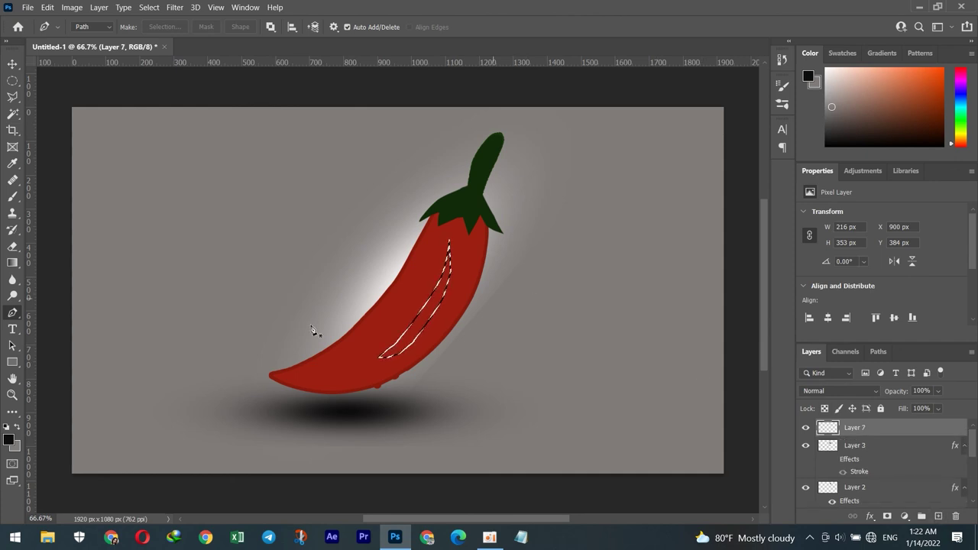
- Choose a saturated red foreground colour in the Color Picker
{"action": "left_click", "coordinate": [10, 441]}
{"action": "left_click", "coordinate": [518, 221]}
{"action": "left_click", "coordinate": [465, 273]}
{"action": "left_click", "coordinate": [537, 192]}
{"action": "left_click", "coordinate": [456, 200]}
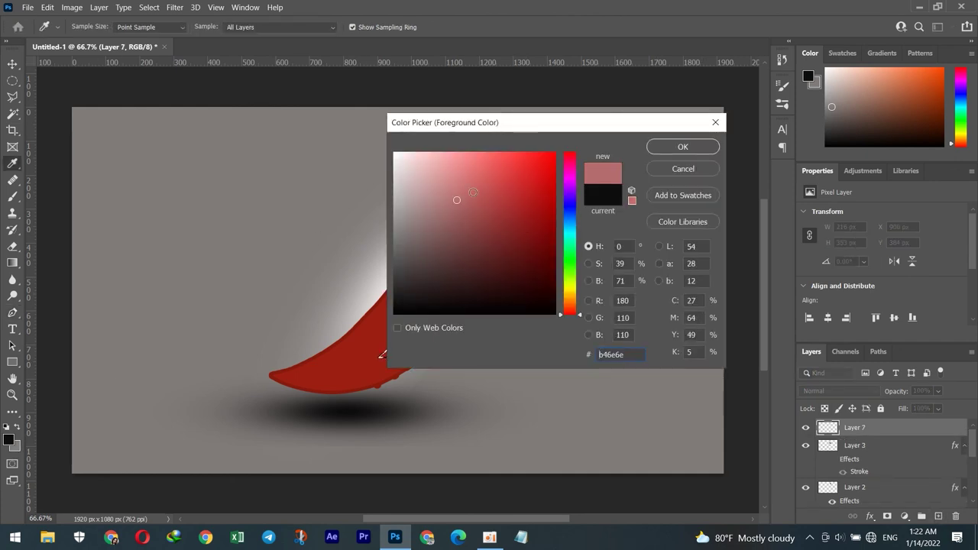
{"action": "left_click", "coordinate": [496, 179]}
{"action": "left_click", "coordinate": [527, 167]}
{"action": "left_click", "coordinate": [676, 150]}
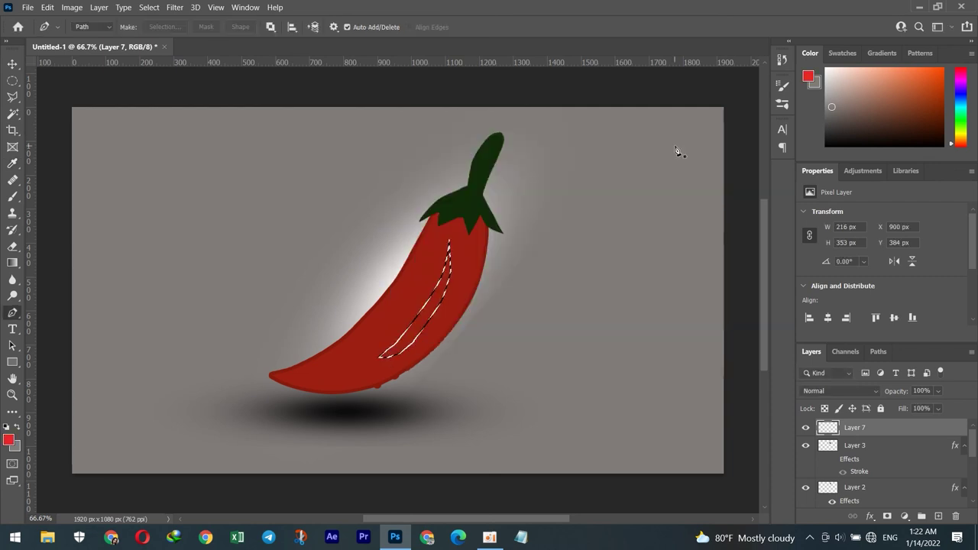
- Fill the selection with the background and red colours, and enter colour hex 2e0b0b
{"action": "key", "text": "ctrl+BackSpace"}
{"action": "left_click", "coordinate": [14, 428]}
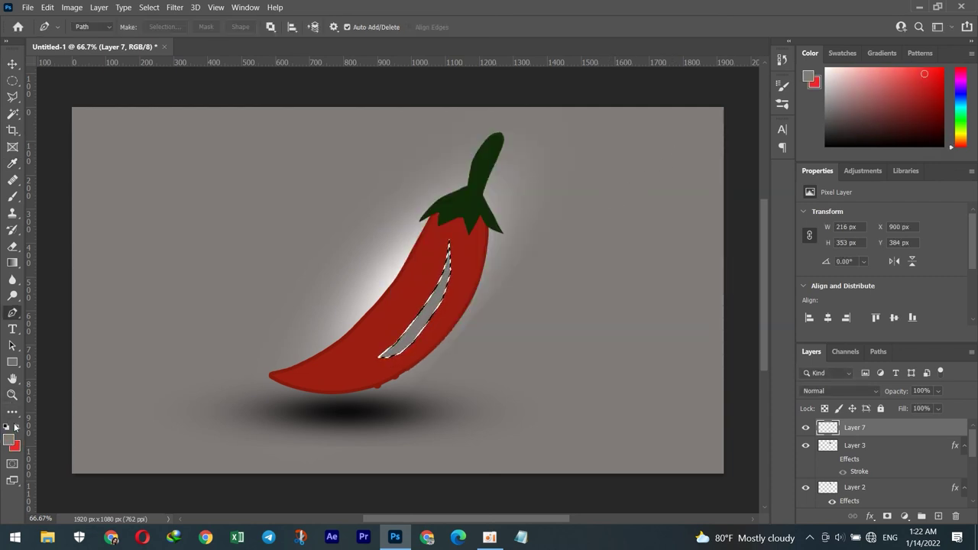
{"action": "key", "text": "ctrl+BackSpace"}
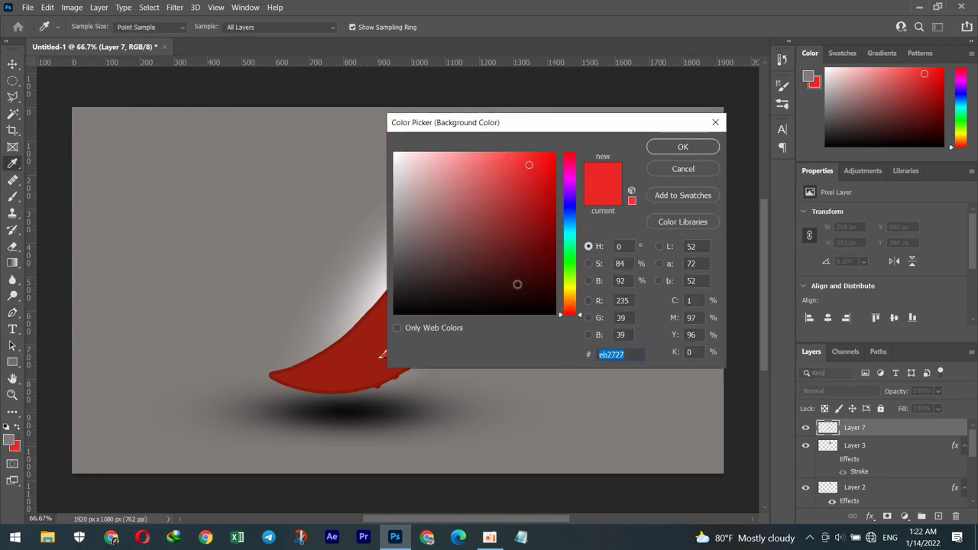
{"action": "type", "text": "2e0b0b"}
{"action": "key", "text": "Return"}
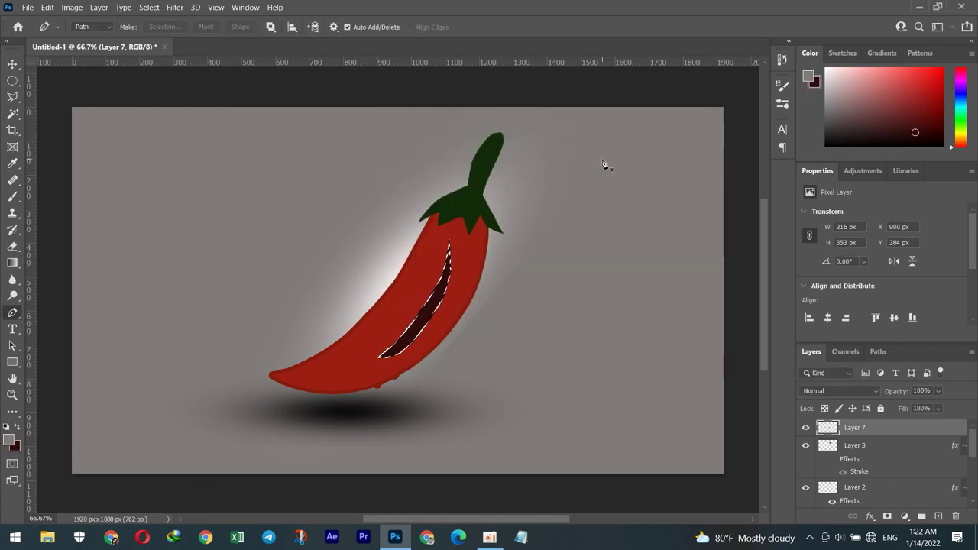
- Set a light grey background colour, fill the highlight sliver with it, and deselect
{"action": "left_click", "coordinate": [14, 445]}
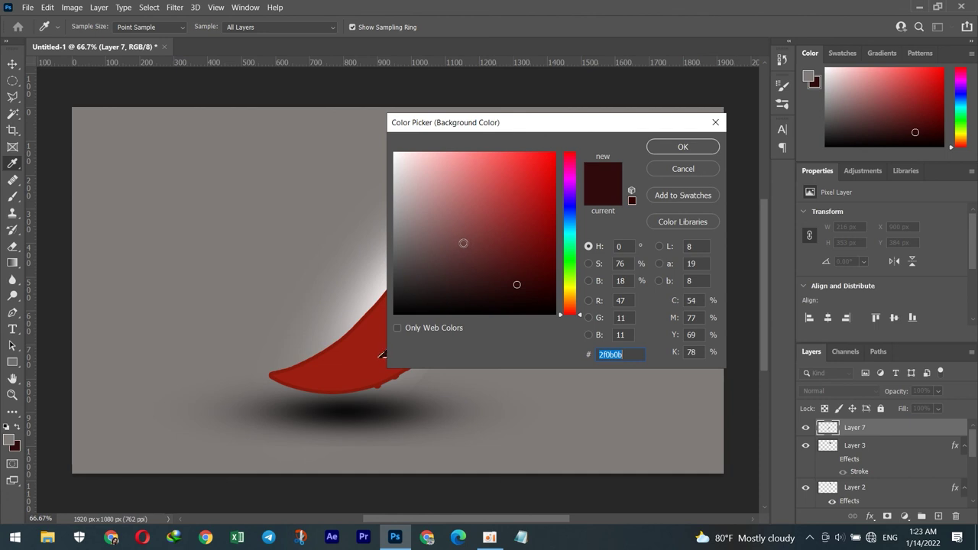
{"action": "left_click", "coordinate": [673, 147]}
{"action": "key", "text": "p"}
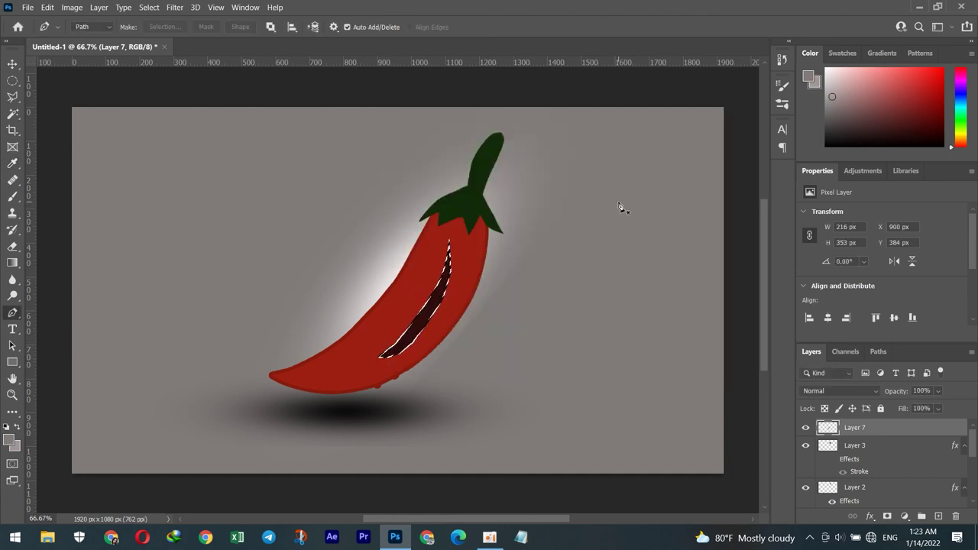
{"action": "key", "text": "alt+BackSpace"}
{"action": "key", "text": "ctrl+d"}
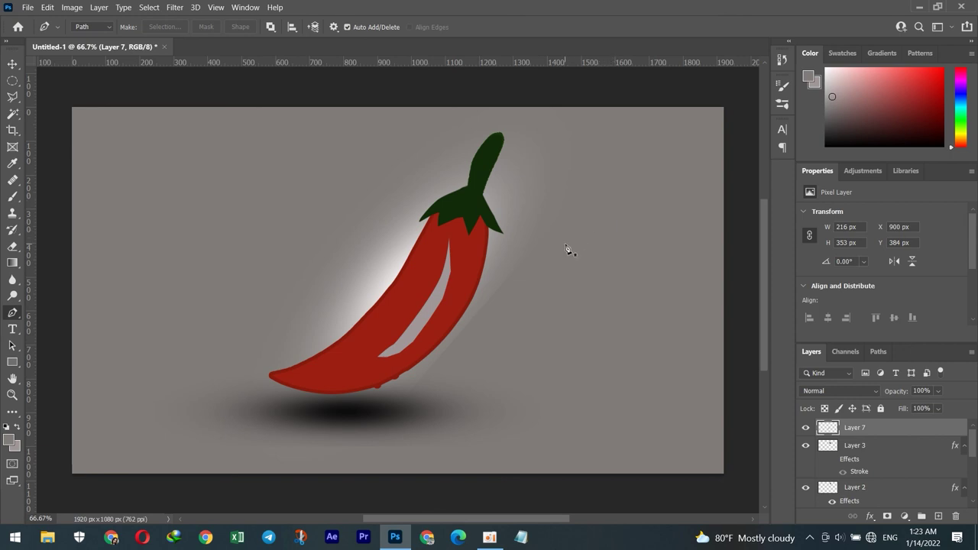
{"action": "key", "text": "ctrl+t"}
- Warp the grey highlight, bending its lower end toward the pepper's tip and its top toward the stem
{"action": "left_click_drag", "start_coordinate": [450, 239], "coordinate": [457, 237]}
{"action": "right_click", "coordinate": [419, 279]}
{"action": "left_click", "coordinate": [439, 118]}
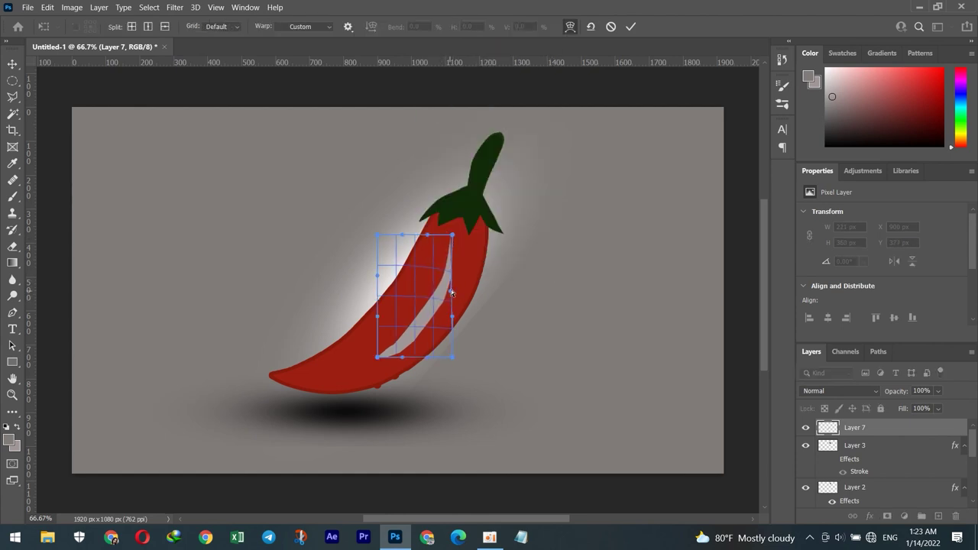
{"action": "left_click_drag", "start_coordinate": [378, 356], "coordinate": [341, 373]}
{"action": "left_click_drag", "start_coordinate": [451, 359], "coordinate": [460, 255]}
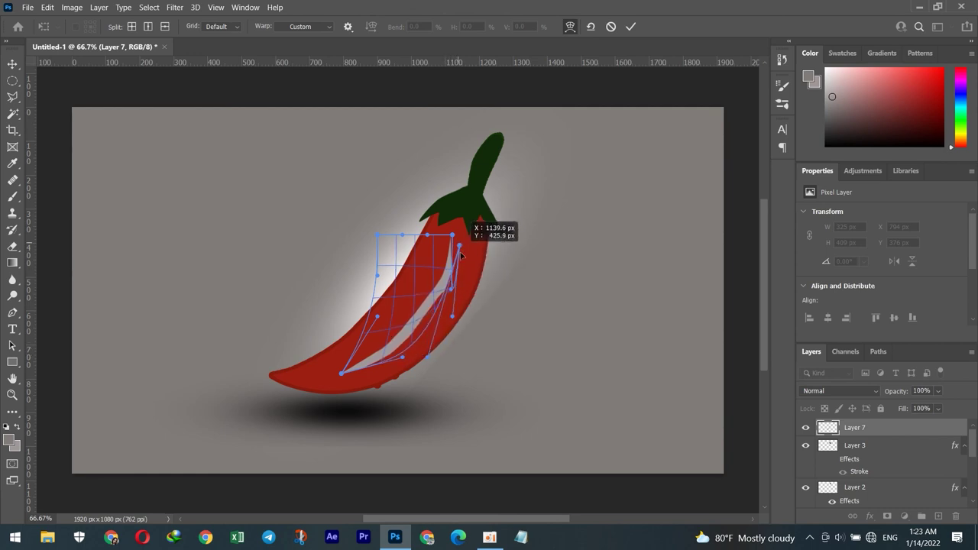
{"action": "left_click_drag", "start_coordinate": [459, 245], "coordinate": [464, 233]}
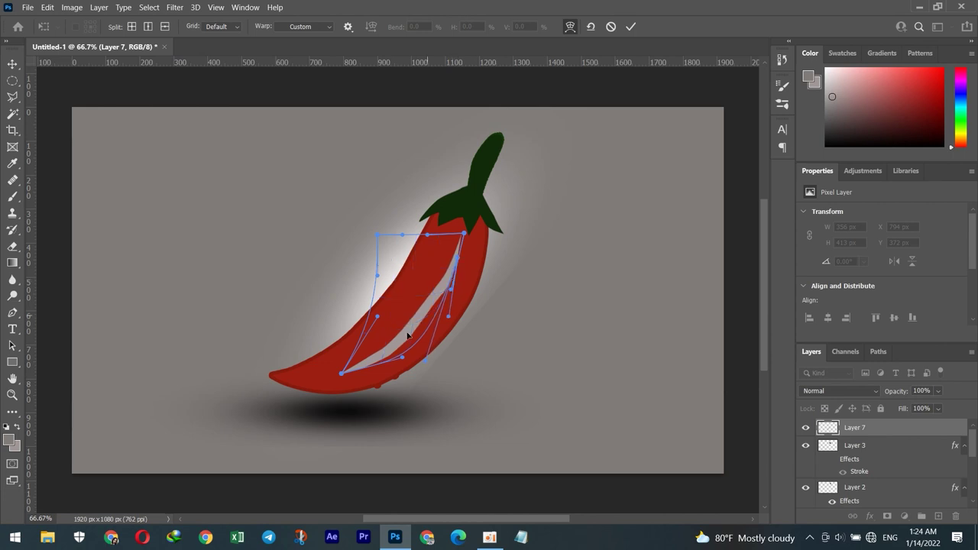